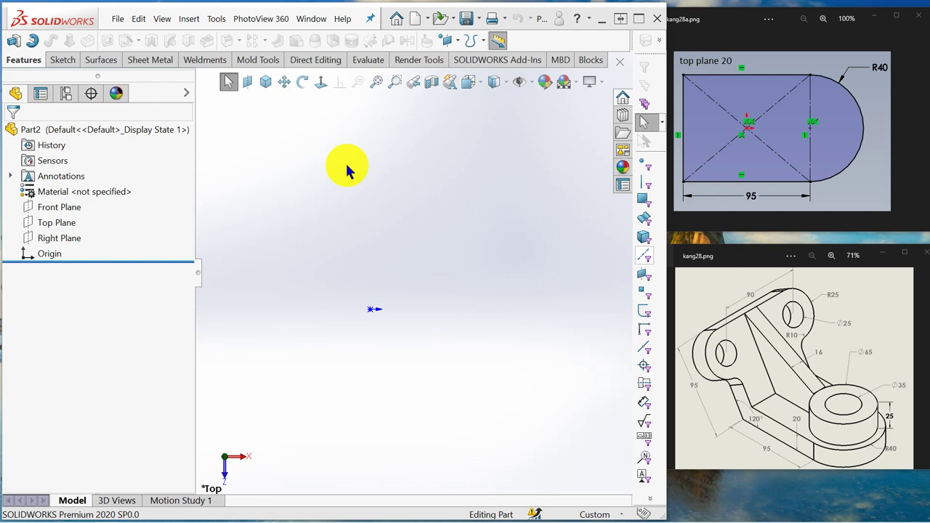
# Step: Start a sketch on the Top Plane and draw a centre rectangle at the origin
pyautogui.click(58, 226)
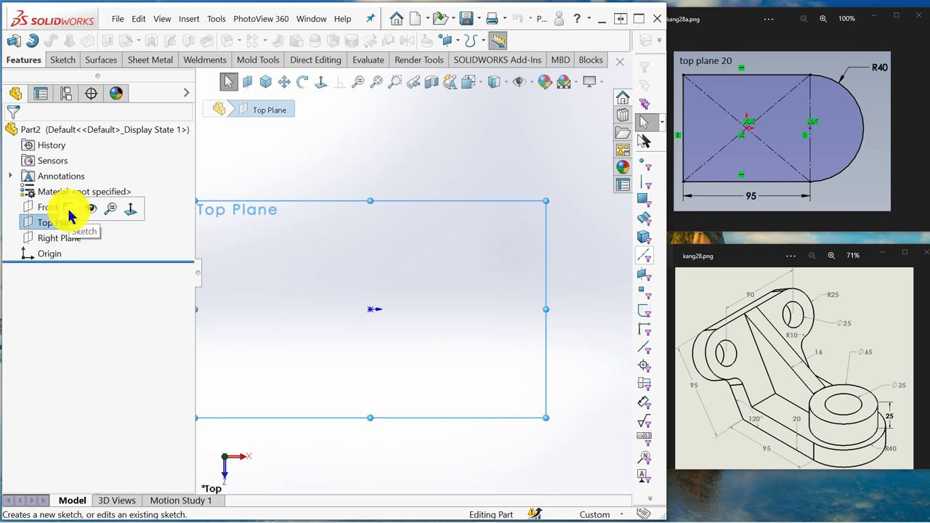
pyautogui.click(68, 209)
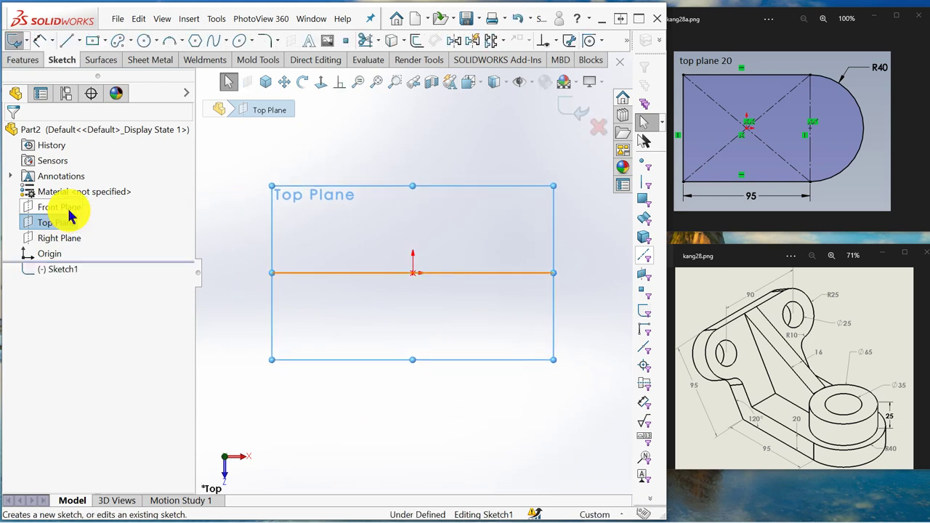
pyautogui.click(93, 43)
pyautogui.click(413, 273)
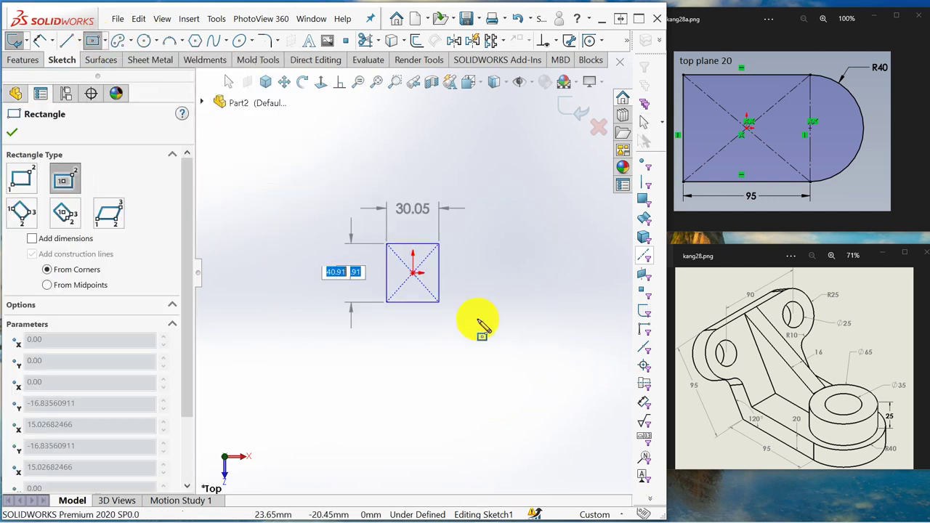
pyautogui.click(488, 324)
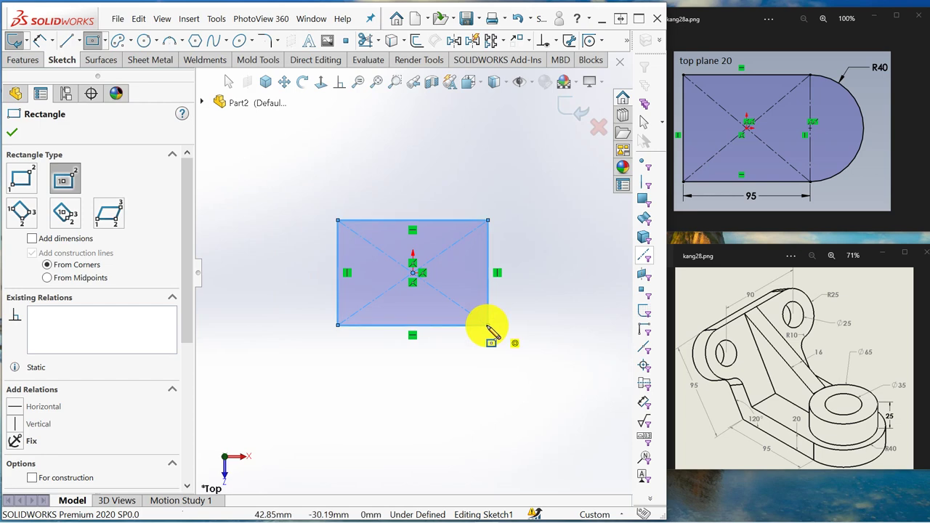
pyautogui.click(41, 41)
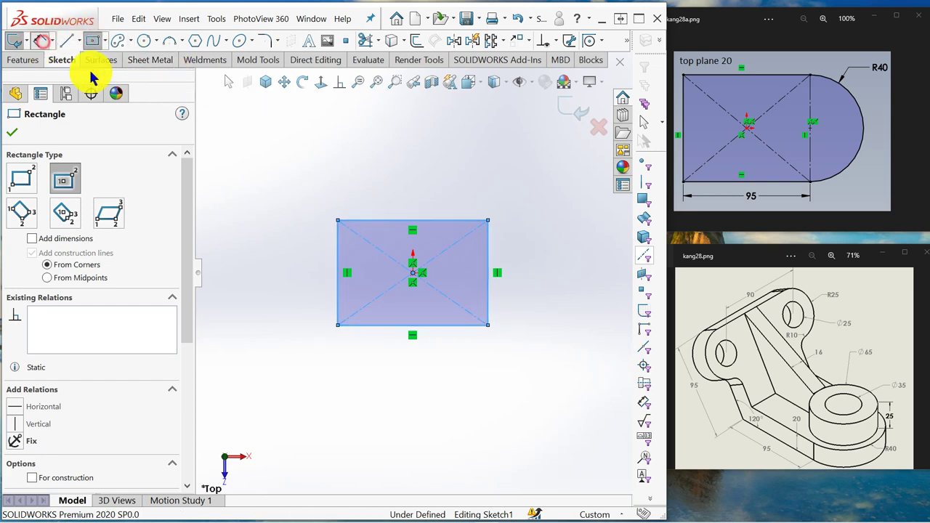
# Step: Dimension the rectangle's bottom edge to 95 mm and make its right edge construction geometry
pyautogui.click(427, 325)
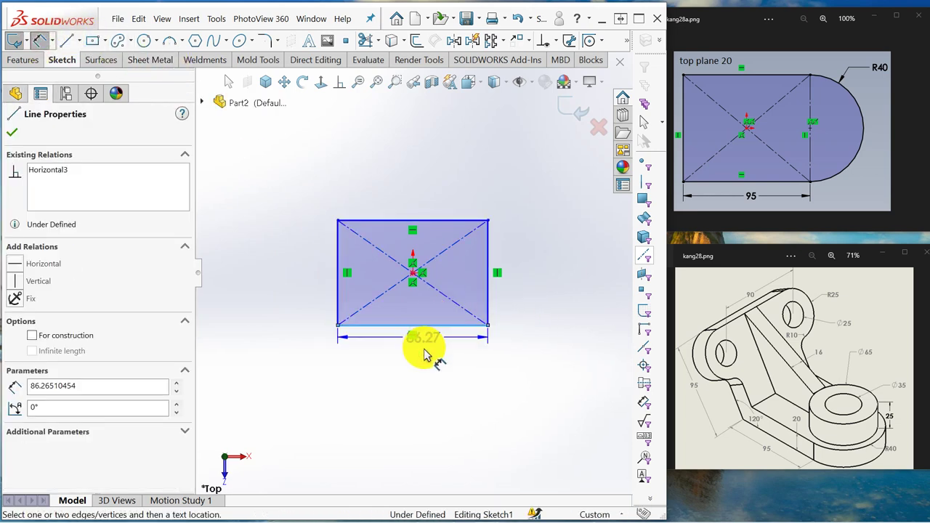
pyautogui.click(419, 361)
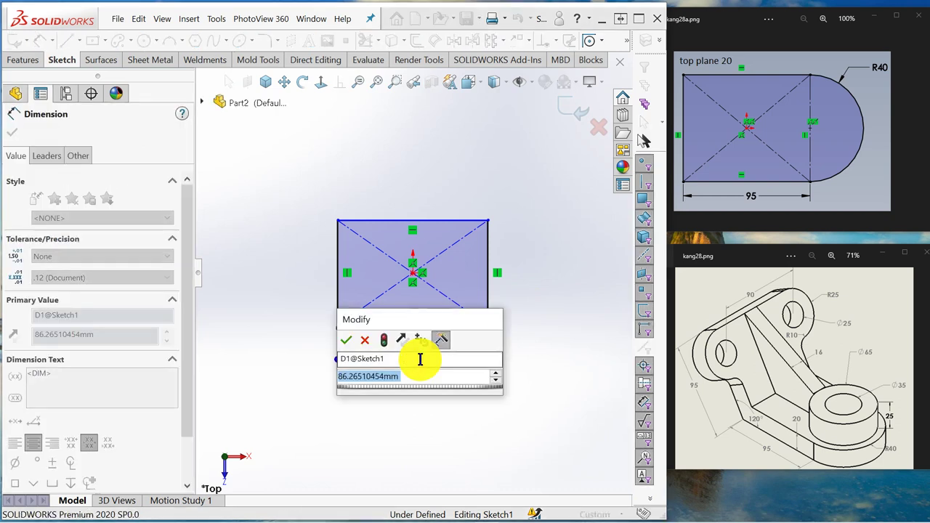
pyautogui.write('95')
pyautogui.press('Return')
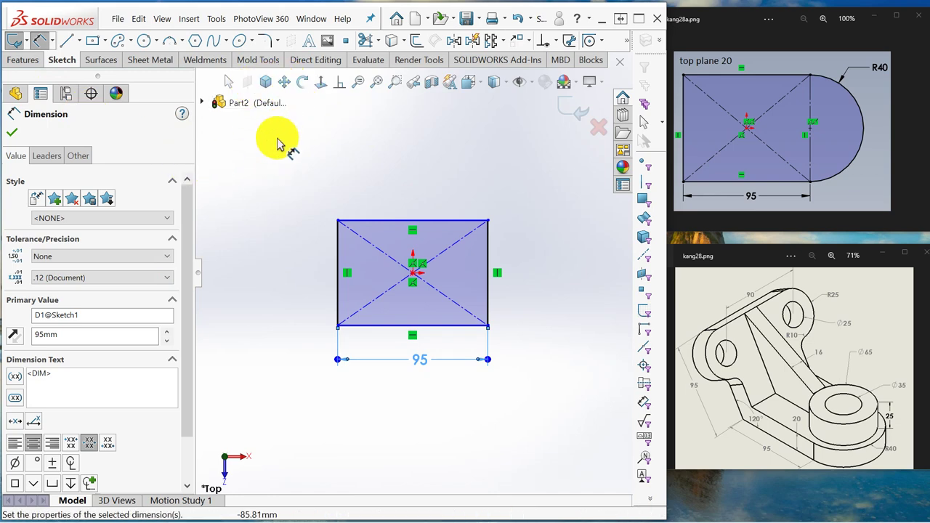
pyautogui.click(229, 81)
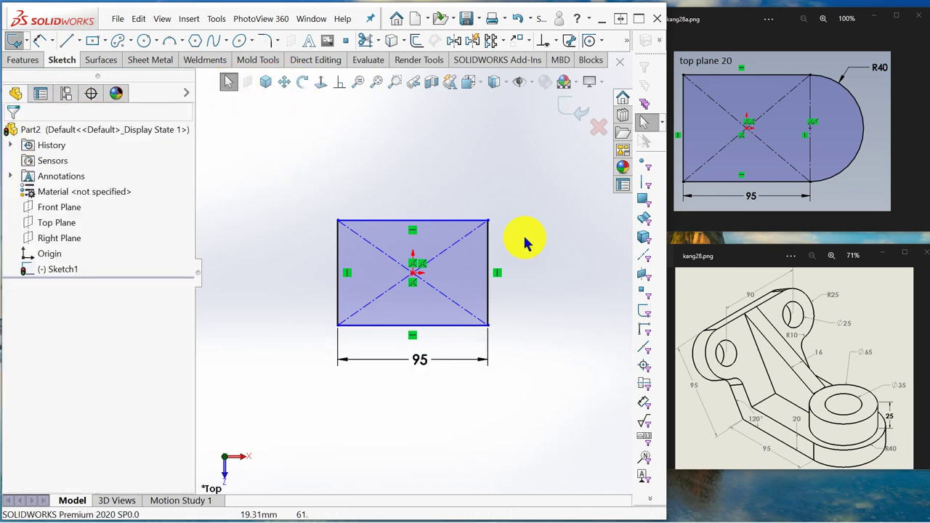
pyautogui.click(488, 260)
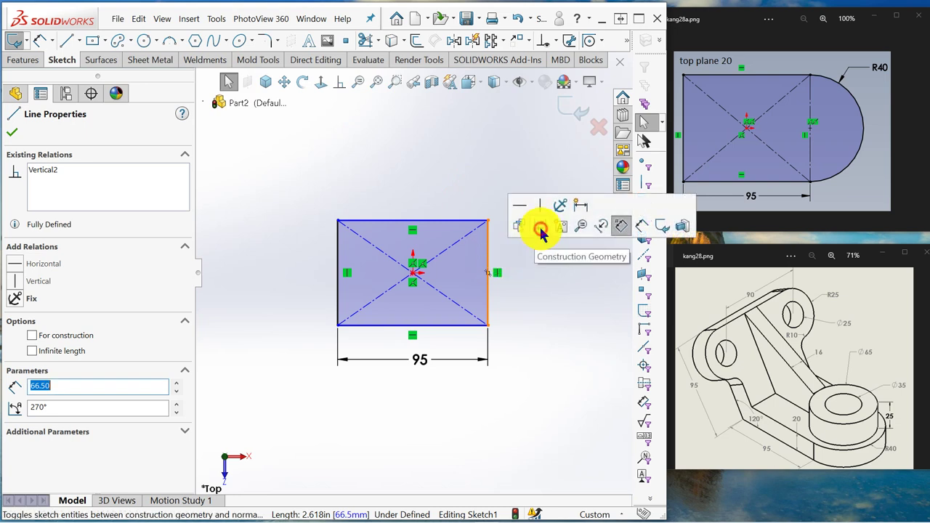
pyautogui.click(539, 224)
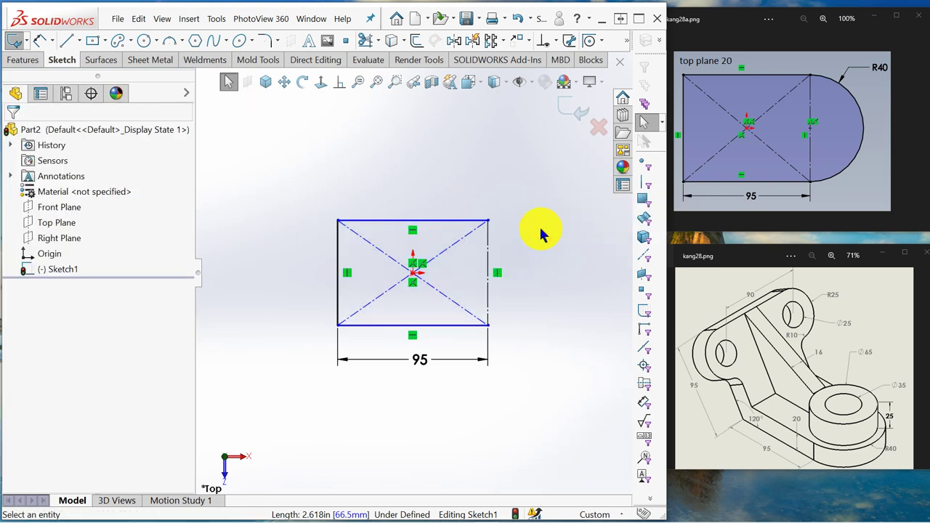
# Step: Draw a 3 Point Arc from the bottom-right to the top-right corner, bulging right
pyautogui.click(169, 42)
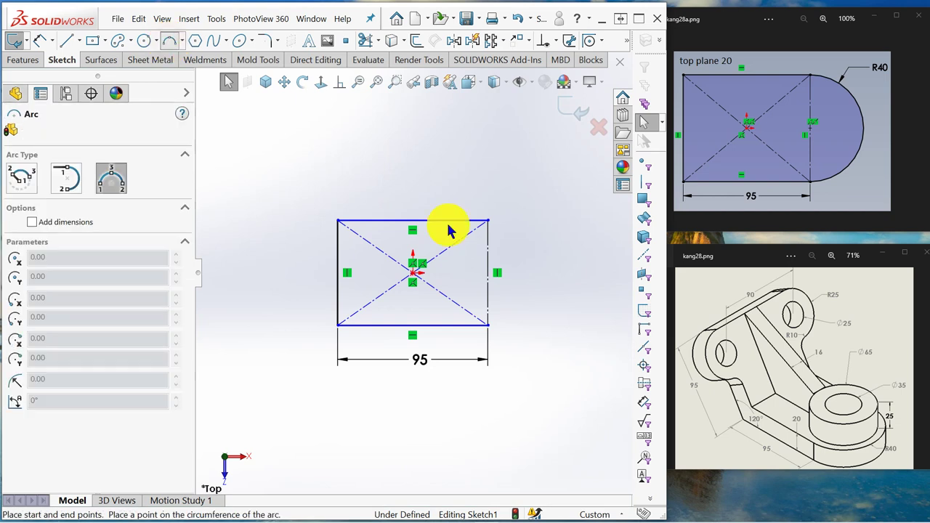
pyautogui.click(489, 325)
pyautogui.click(488, 219)
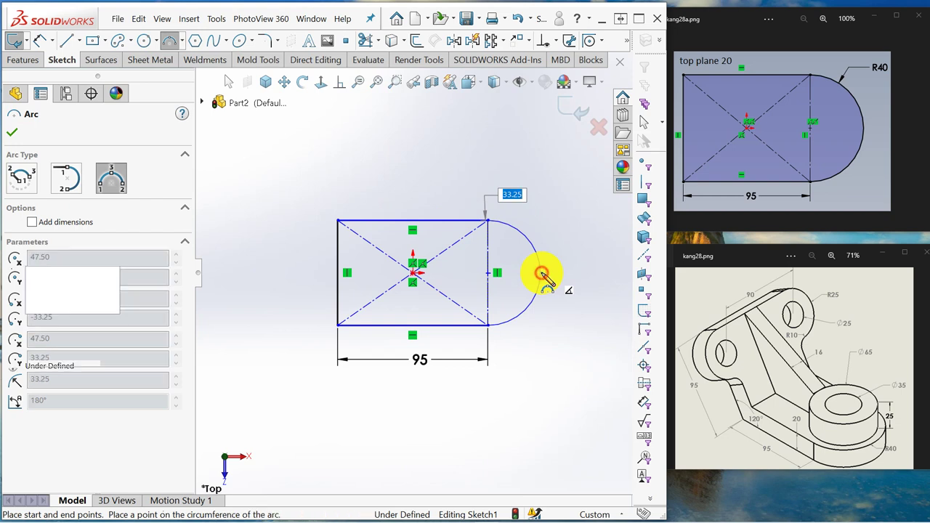
pyautogui.click(542, 276)
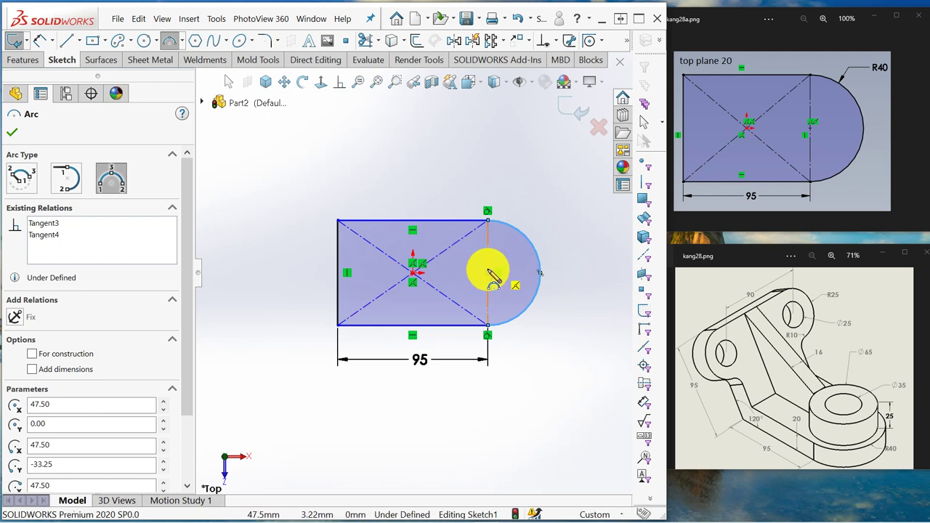
pyautogui.click(10, 132)
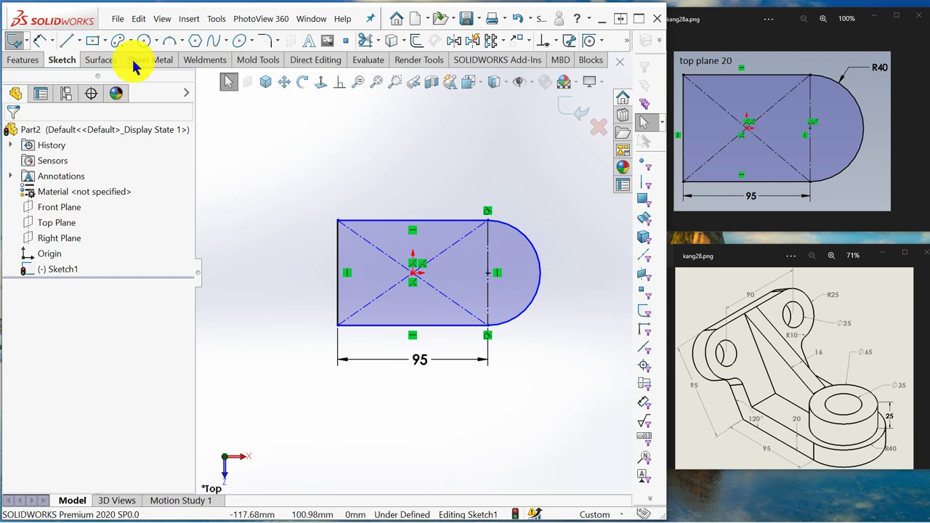
# Step: Dimension the arc's radius to 40 mm
pyautogui.click(38, 41)
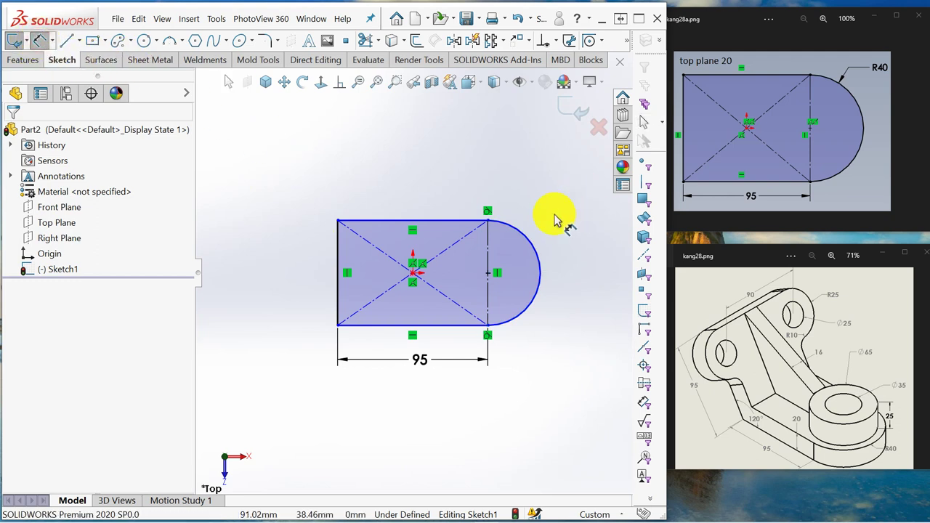
pyautogui.click(532, 248)
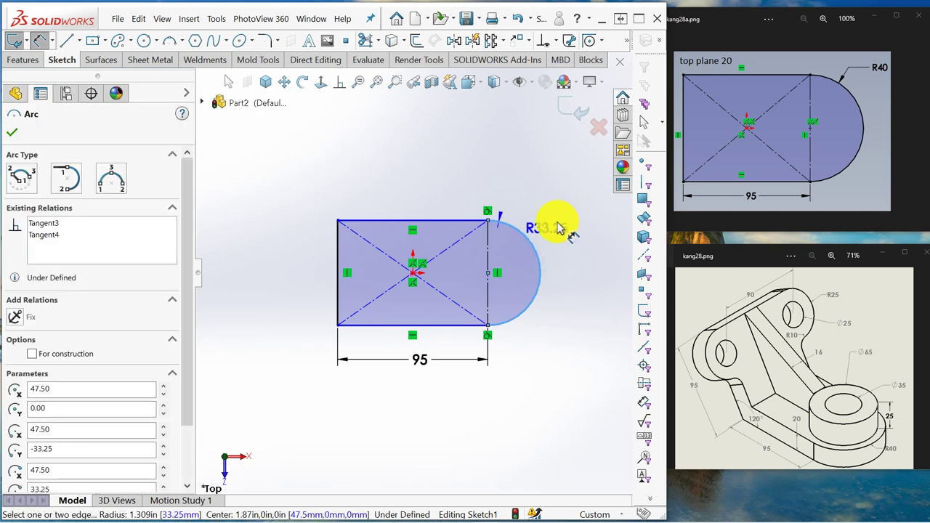
pyautogui.click(581, 219)
pyautogui.write('40')
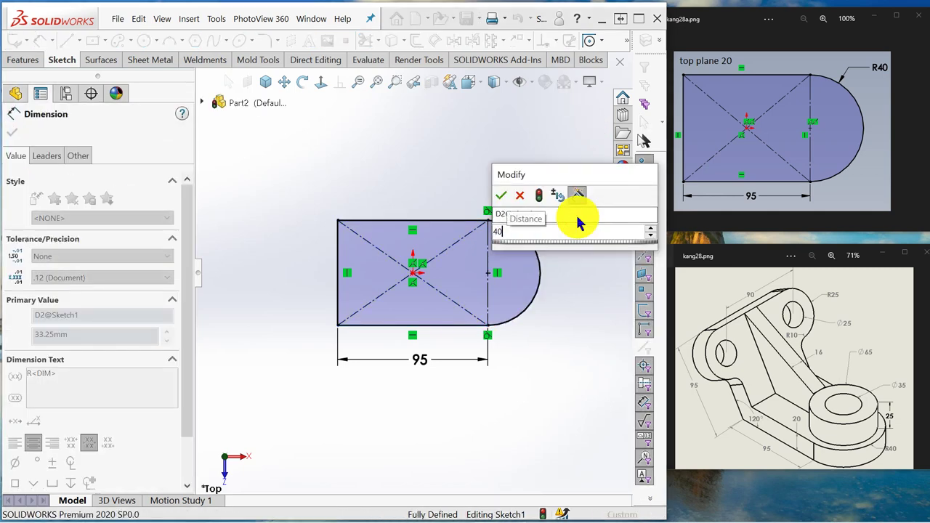
pyautogui.press('Return')
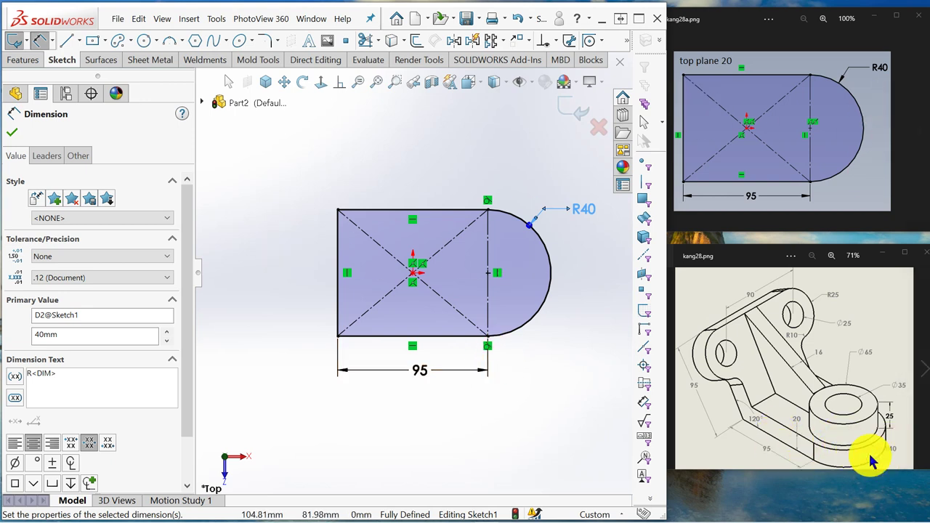
# Step: Switch to the Isometric view and extrude Sketch1 to a blind depth of 20 mm
pyautogui.click(61, 60)
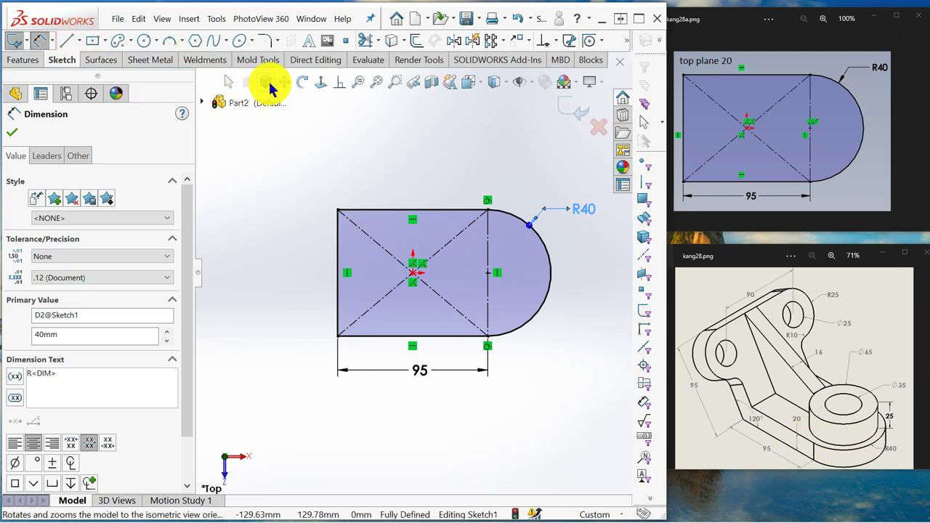
pyautogui.click(268, 85)
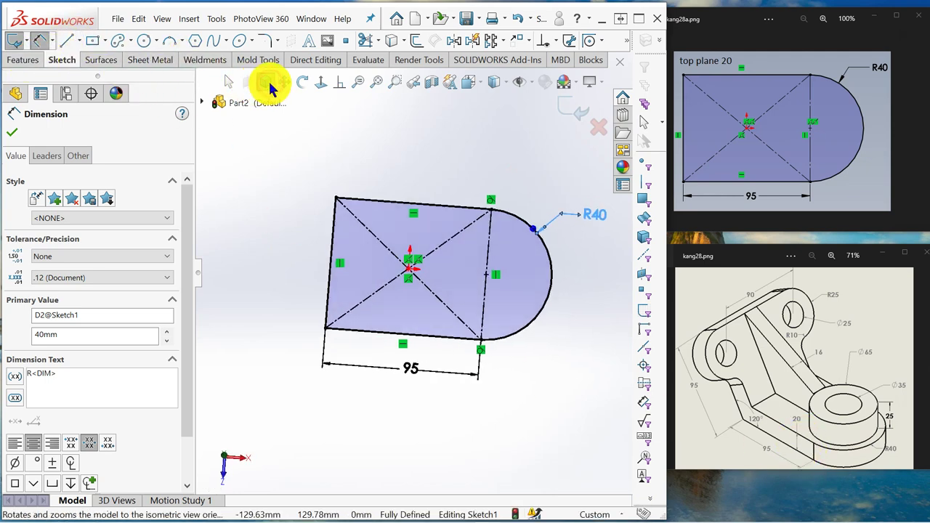
pyautogui.click(22, 62)
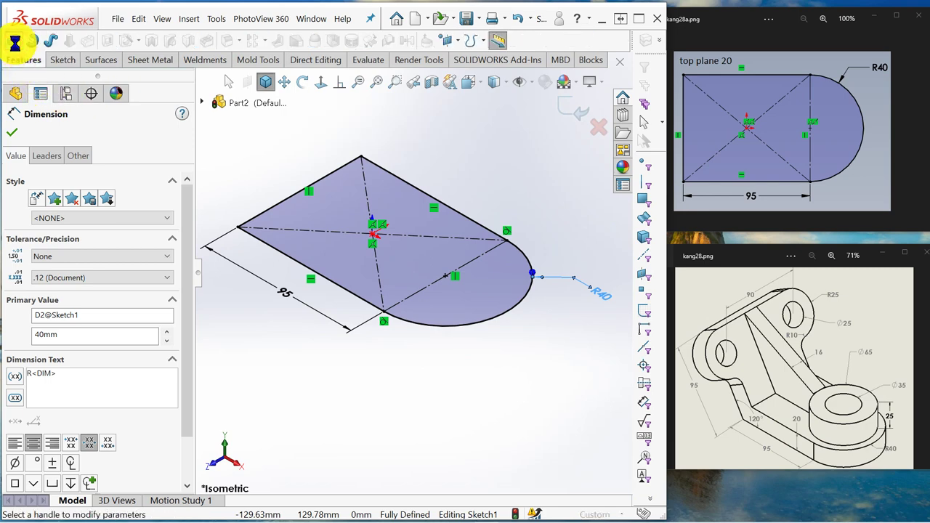
pyautogui.click(14, 41)
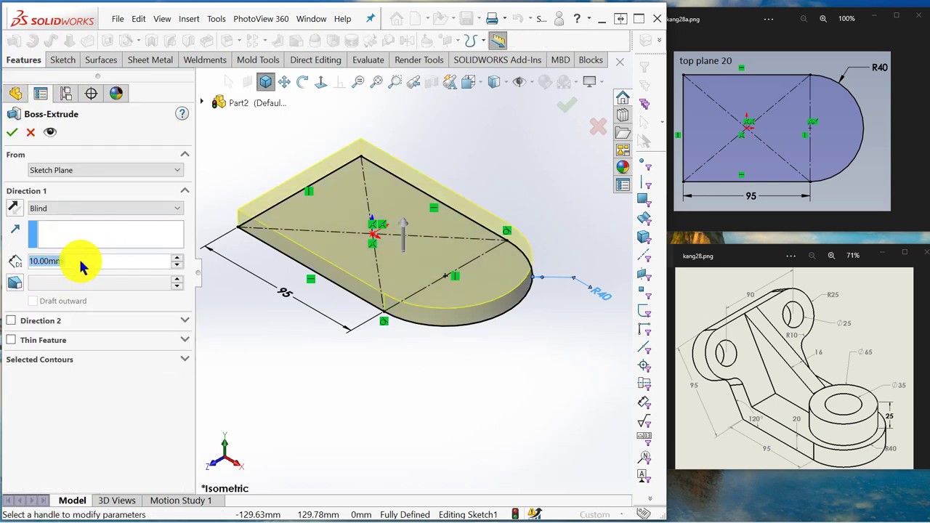
pyautogui.write('20')
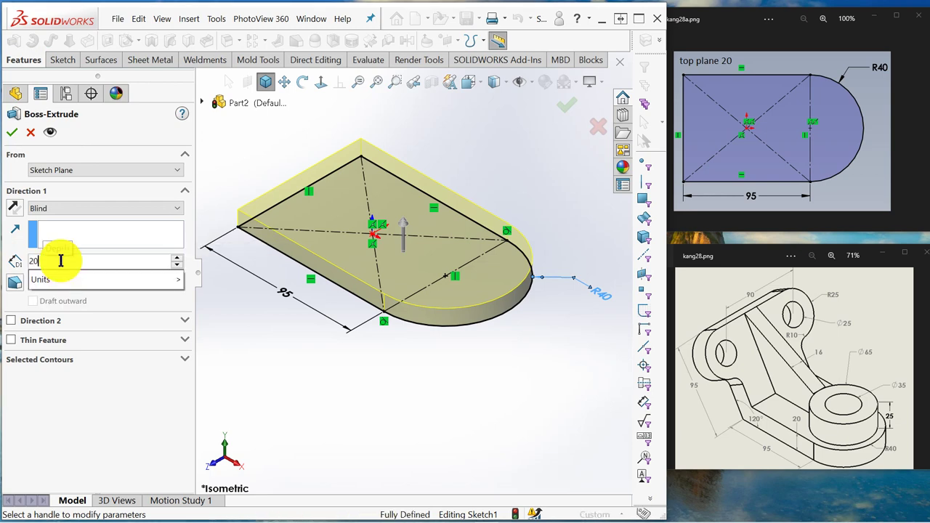
pyautogui.press('Return')
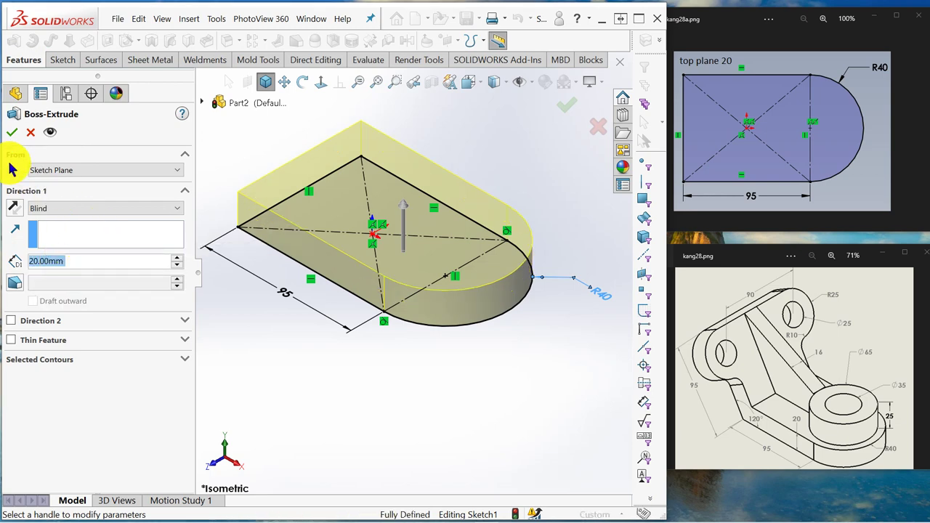
pyautogui.click(14, 134)
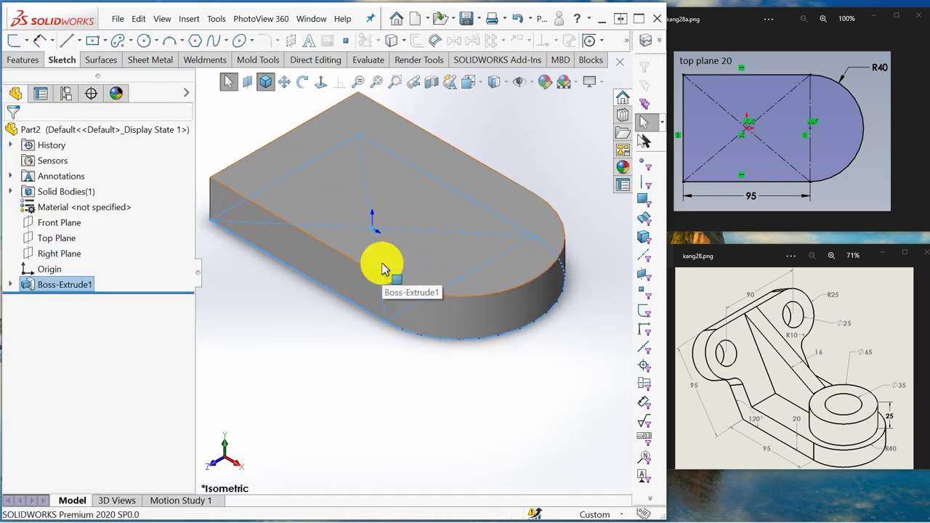
pyautogui.click(436, 425)
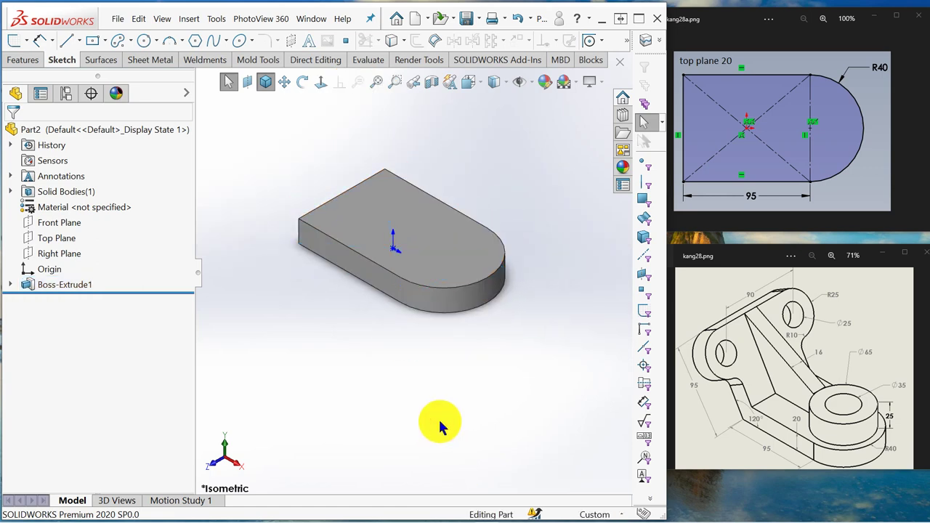
# Step: View the next reference image, then begin a new reference plane with the base's end face visible
pyautogui.click(913, 134)
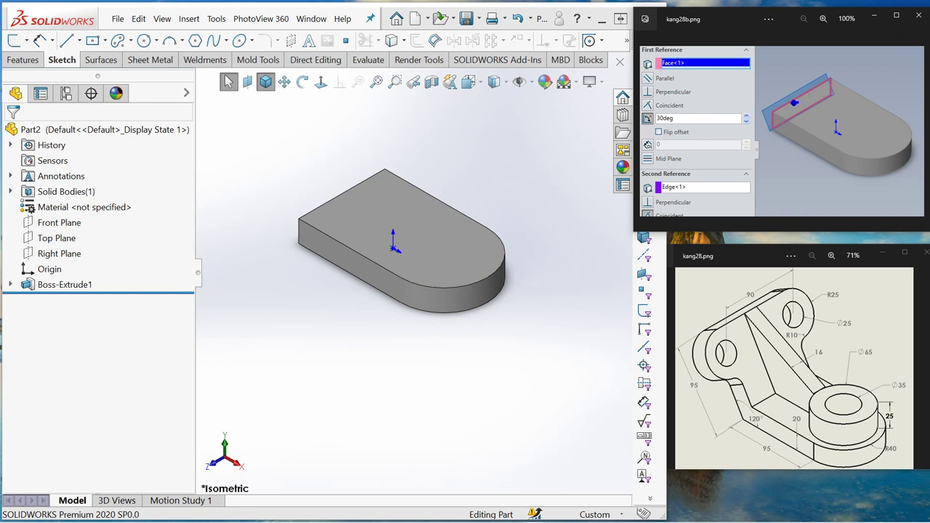
pyautogui.click(262, 140)
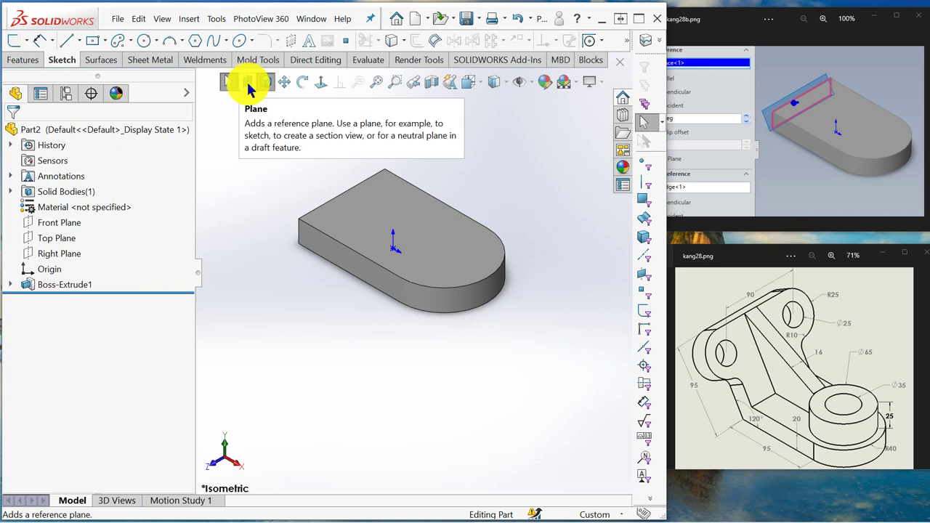
pyautogui.click(248, 86)
pyautogui.moveTo(255, 154); pyautogui.dragTo(300, 183, button='middle')
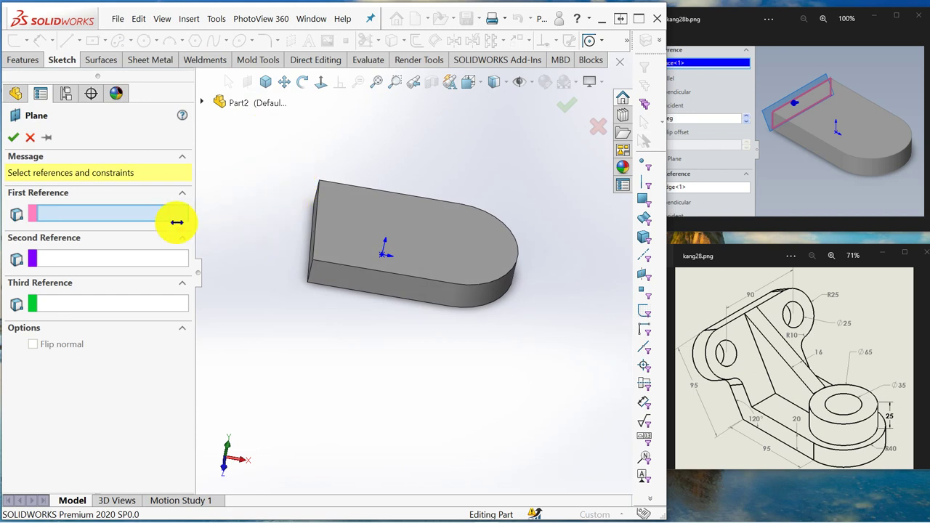
pyautogui.moveTo(229, 243); pyautogui.dragTo(346, 235, button='middle')
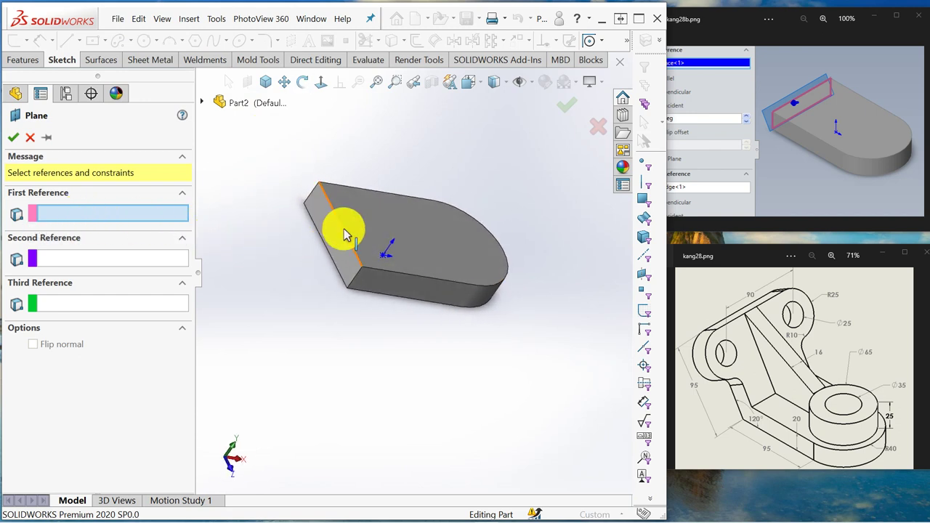
# Step: Create Plane1 at 30° to the base's end face, hinged on its edge
pyautogui.click(332, 235)
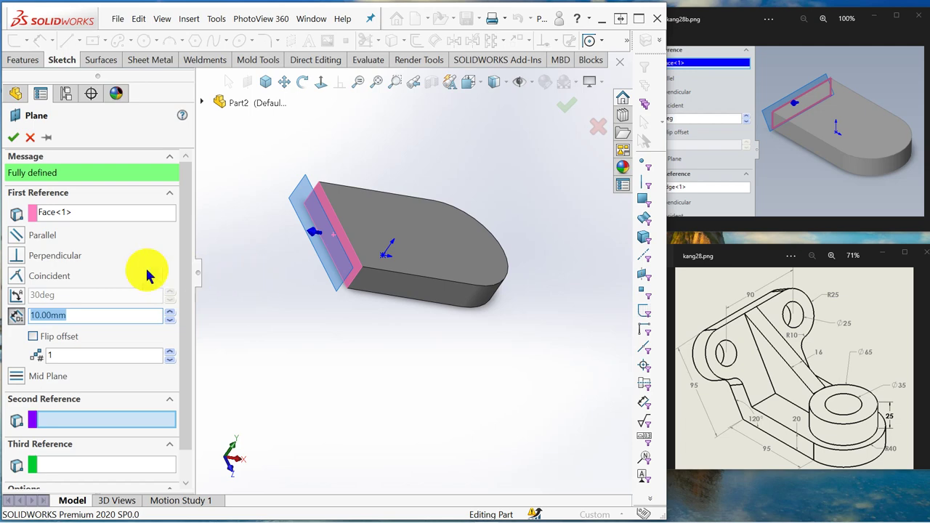
pyautogui.scroll(-1, 112, 392)
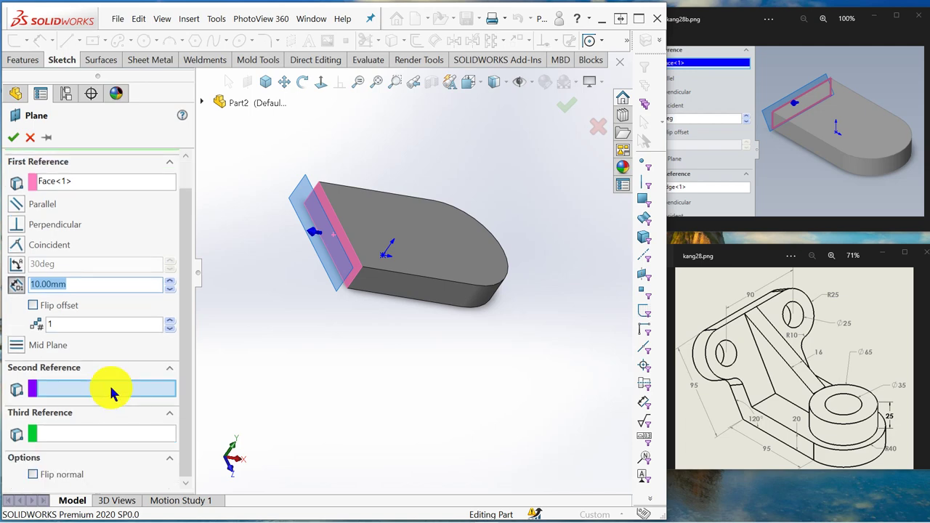
pyautogui.click(343, 282)
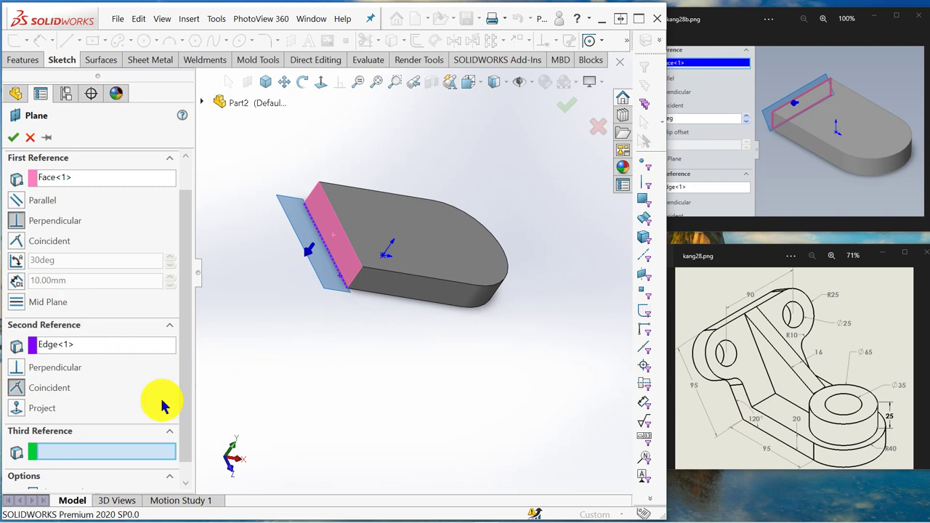
pyautogui.click(16, 260)
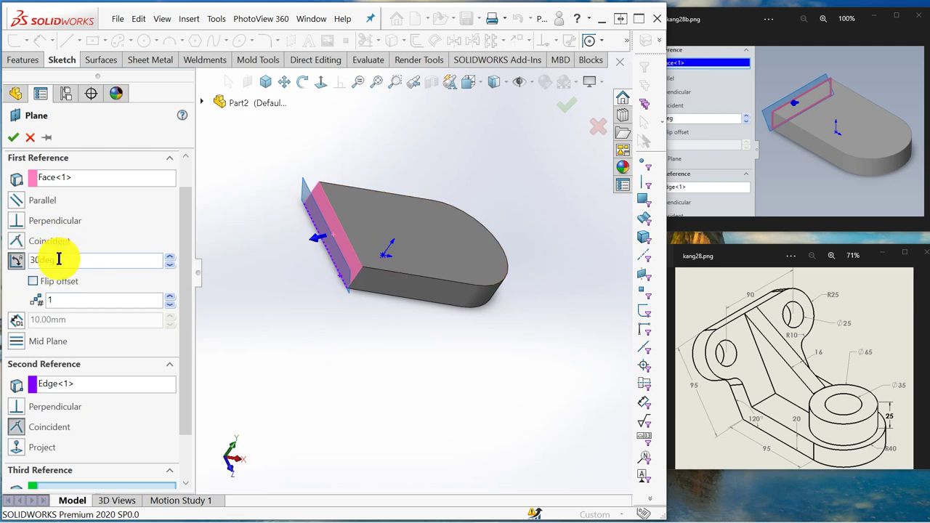
pyautogui.click(12, 141)
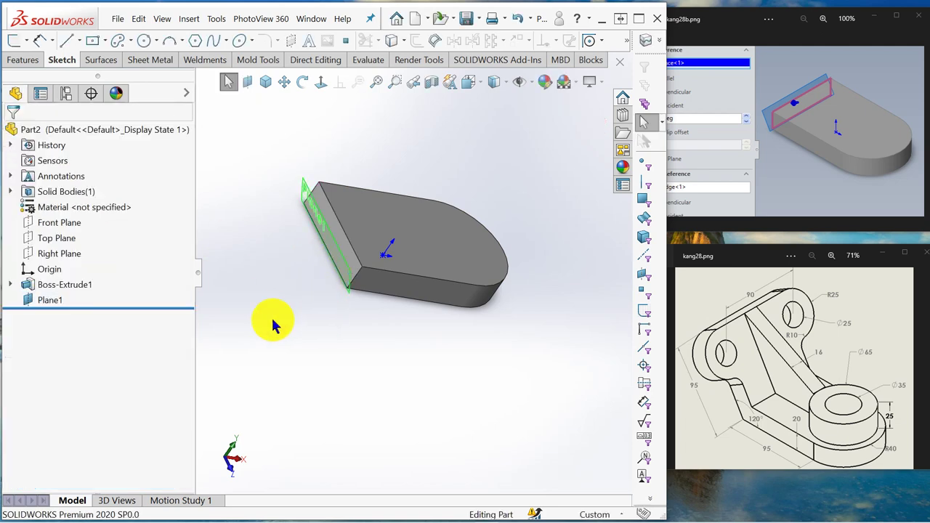
pyautogui.click(56, 304)
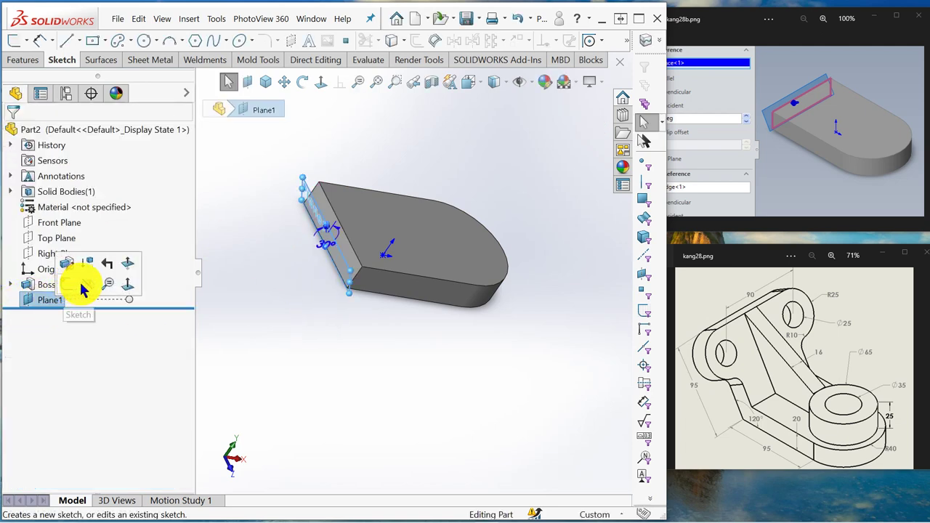
# Step: Hide Plane1 and start a new sketch on it
pyautogui.click(89, 289)
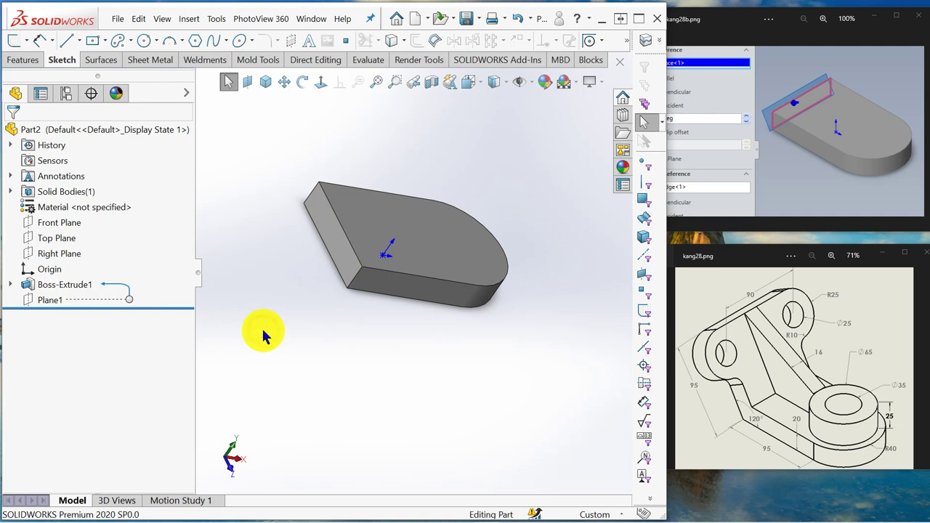
pyautogui.click(52, 303)
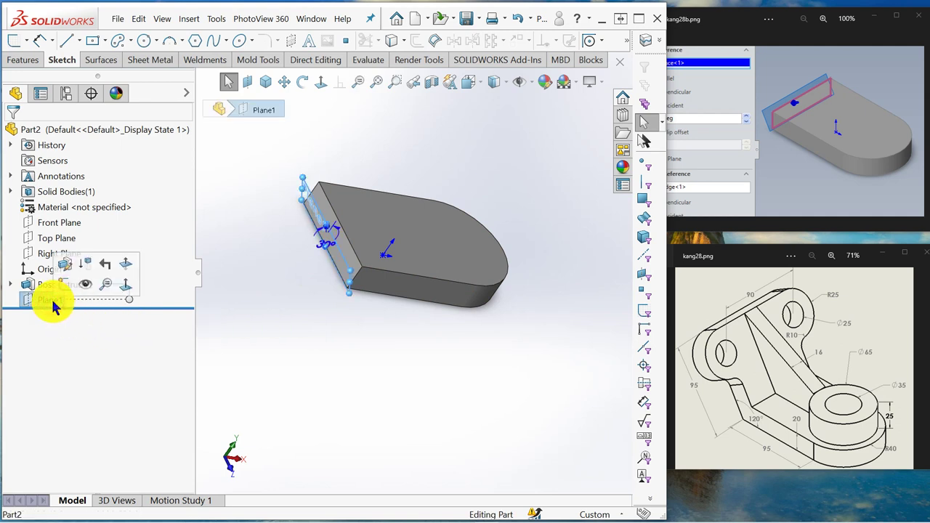
pyautogui.click(65, 290)
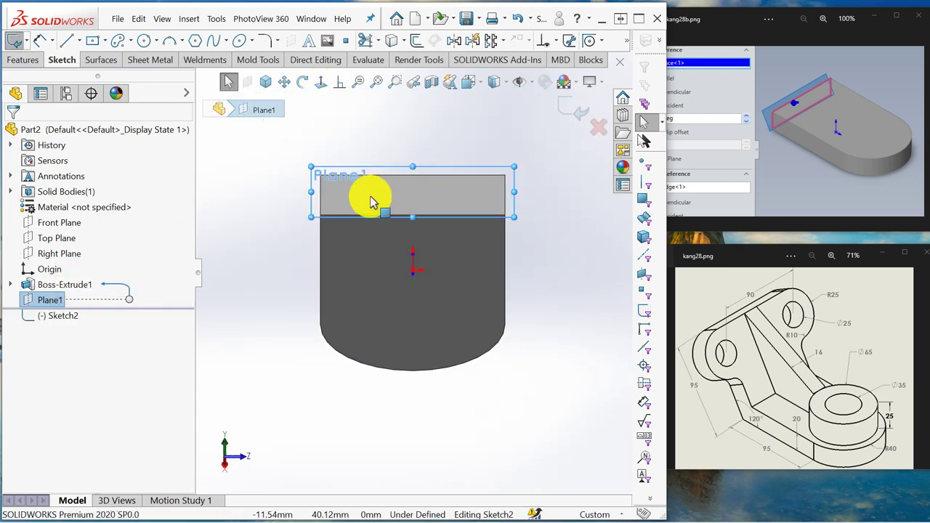
pyautogui.click(408, 124)
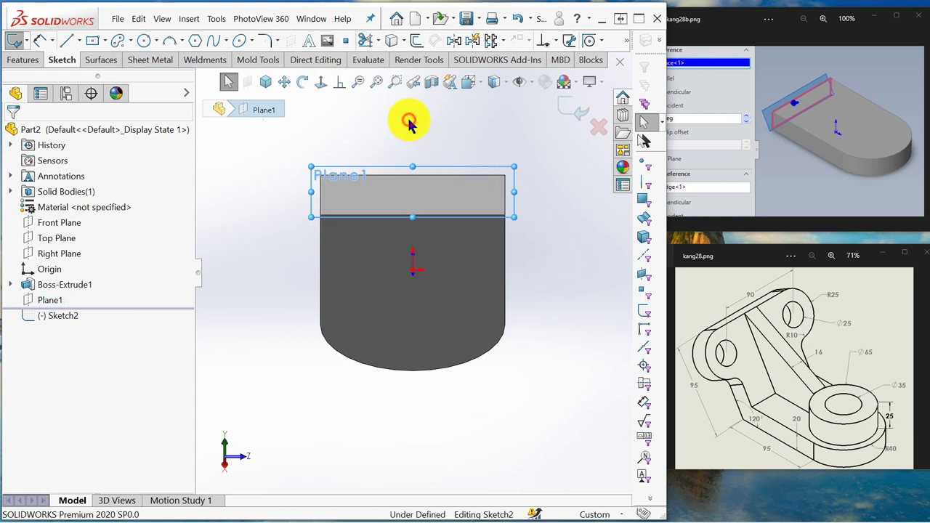
# Step: Pan the model lower in the view and show the next arm reference image
pyautogui.click(283, 81)
pyautogui.moveTo(400, 161); pyautogui.dragTo(390, 252)
pyautogui.rightClick(459, 205)
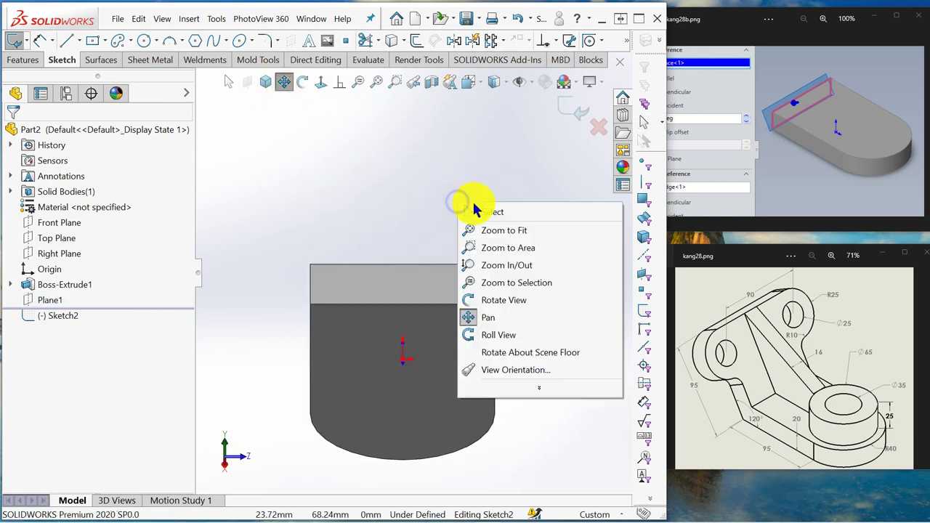
pyautogui.click(493, 214)
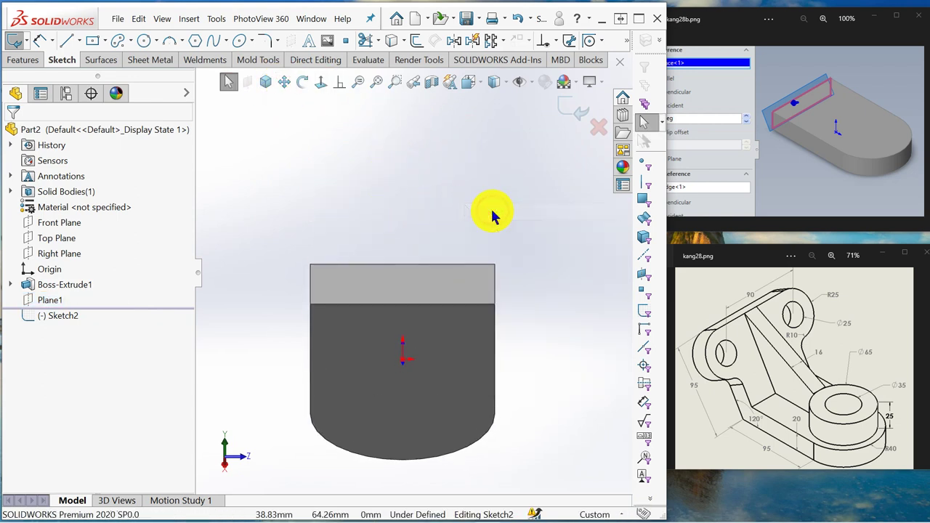
pyautogui.click(913, 128)
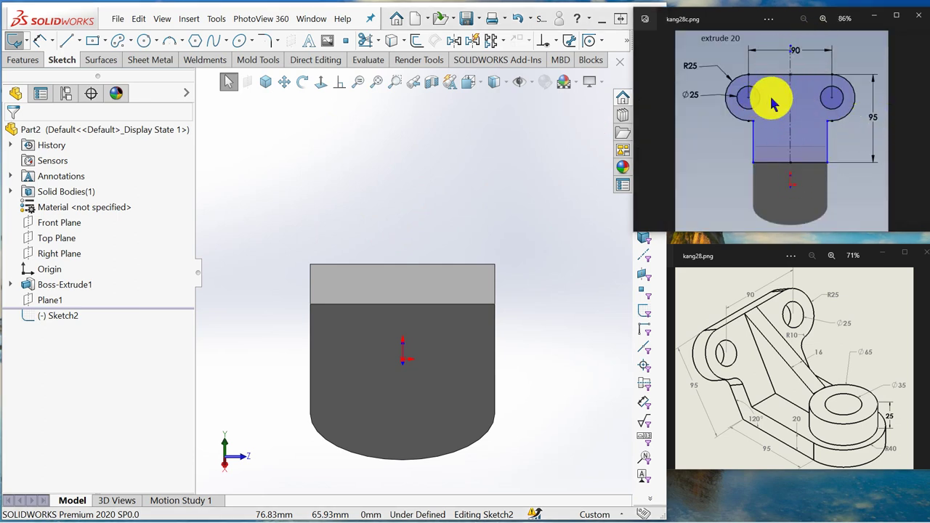
# Step: Draw a vertical centreline up from the origin and make it the Dynamic Mirror axis
pyautogui.click(77, 41)
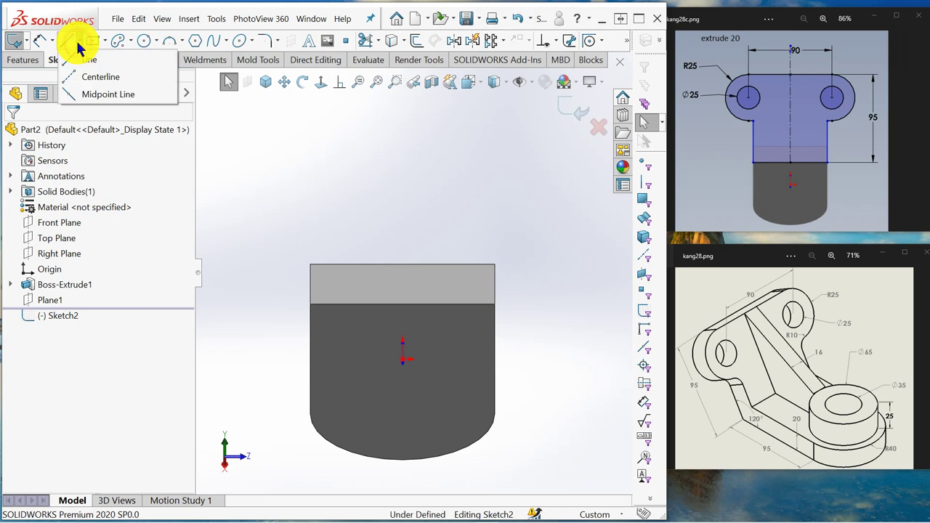
pyautogui.click(87, 77)
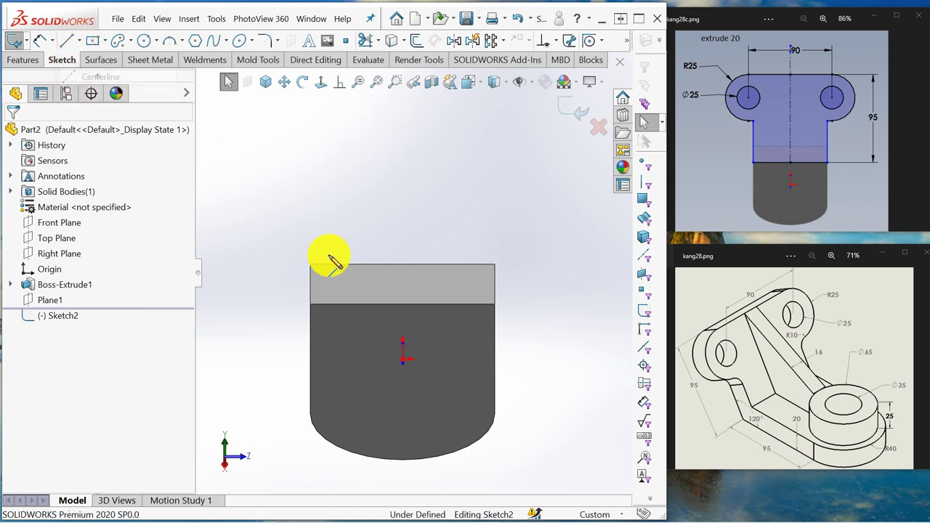
pyautogui.click(403, 358)
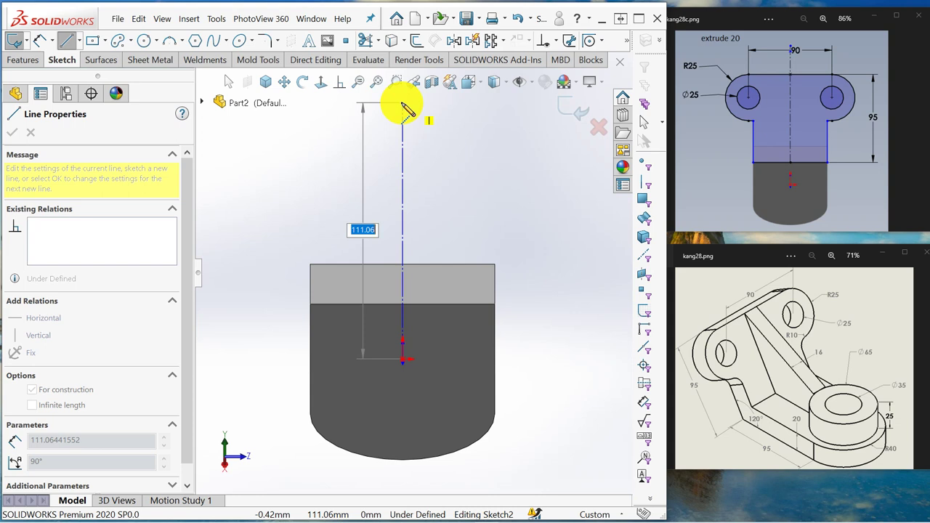
pyautogui.click(404, 107)
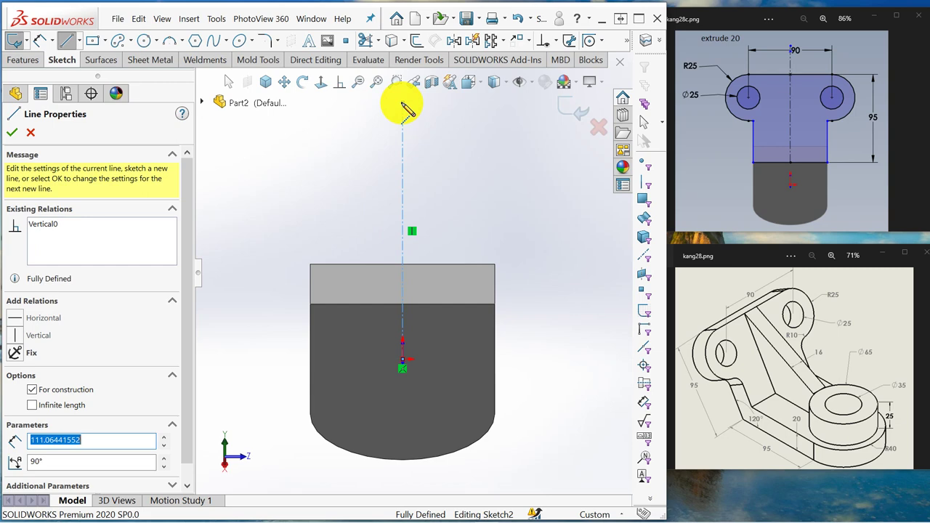
pyautogui.press('Escape')
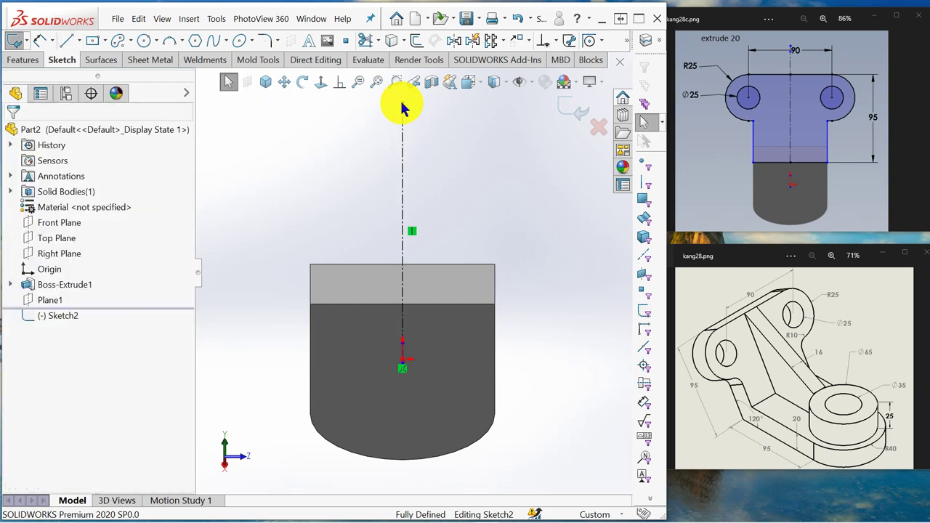
pyautogui.click(474, 42)
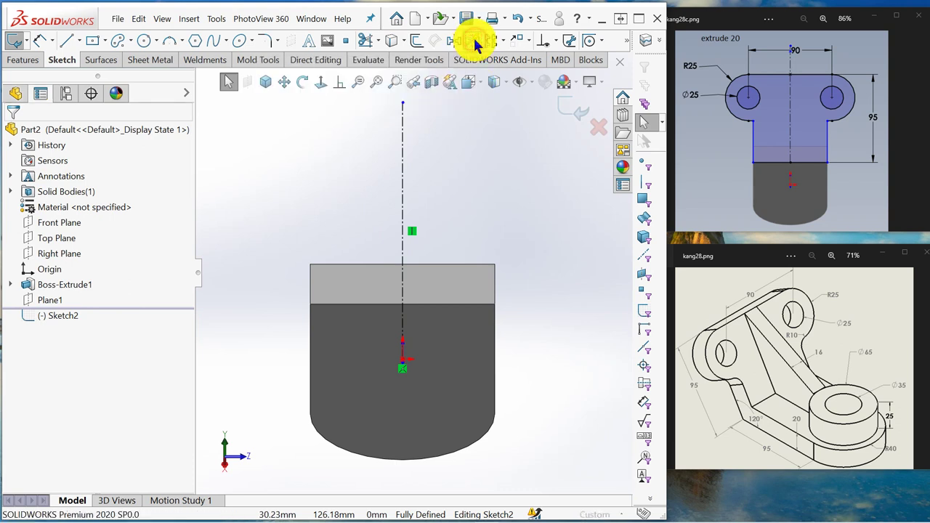
pyautogui.click(403, 159)
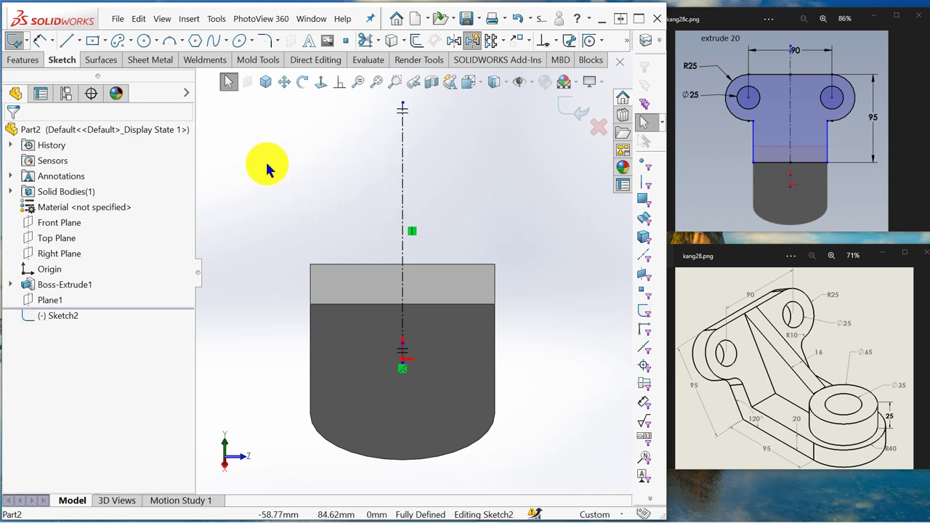
# Step: Draw a vertical line up from the base's top-right corner, mirrored to the left side
pyautogui.click(65, 42)
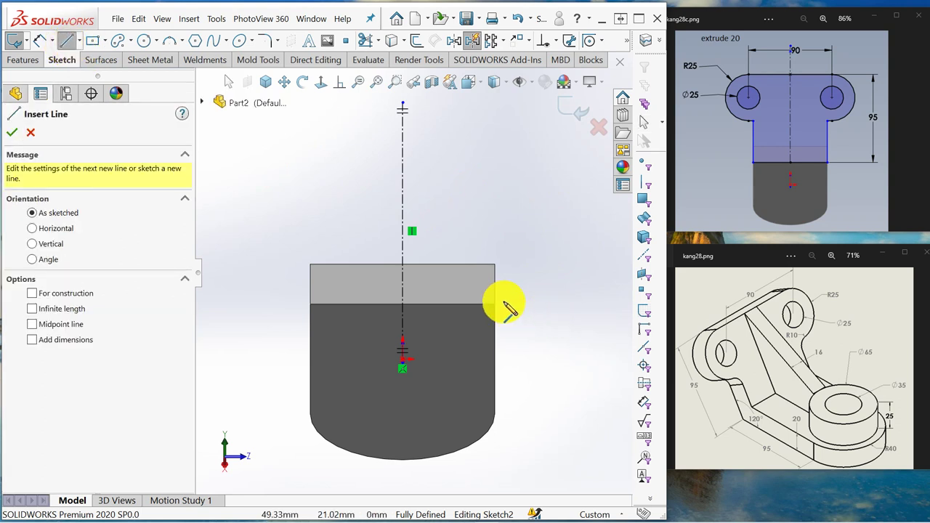
pyautogui.click(495, 304)
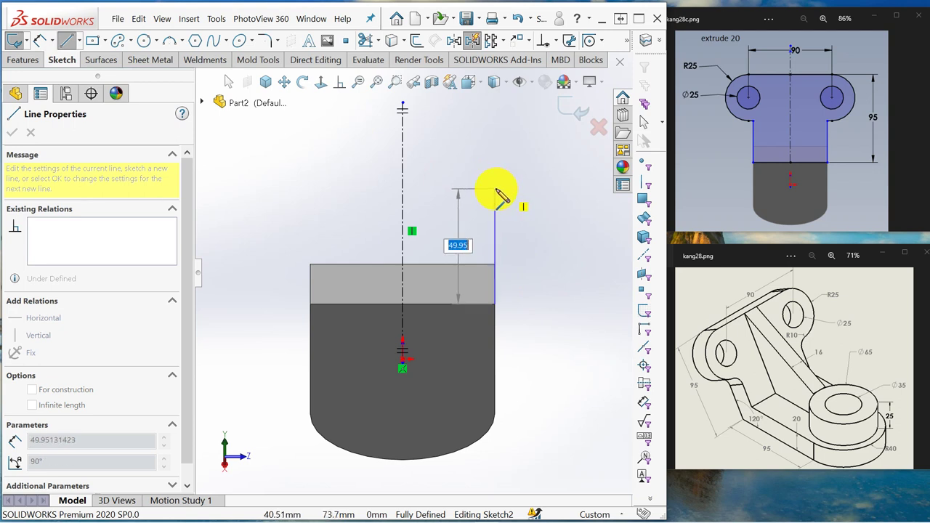
pyautogui.click(495, 191)
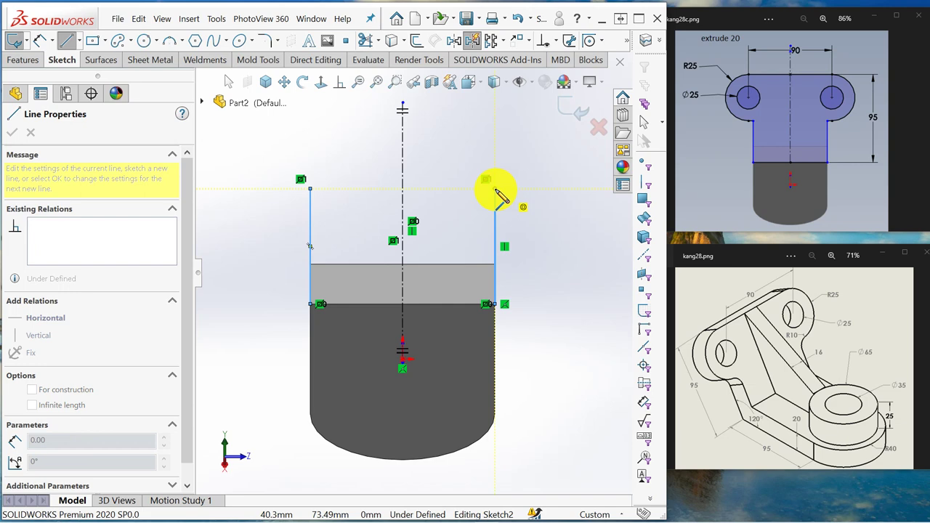
pyautogui.press('Escape')
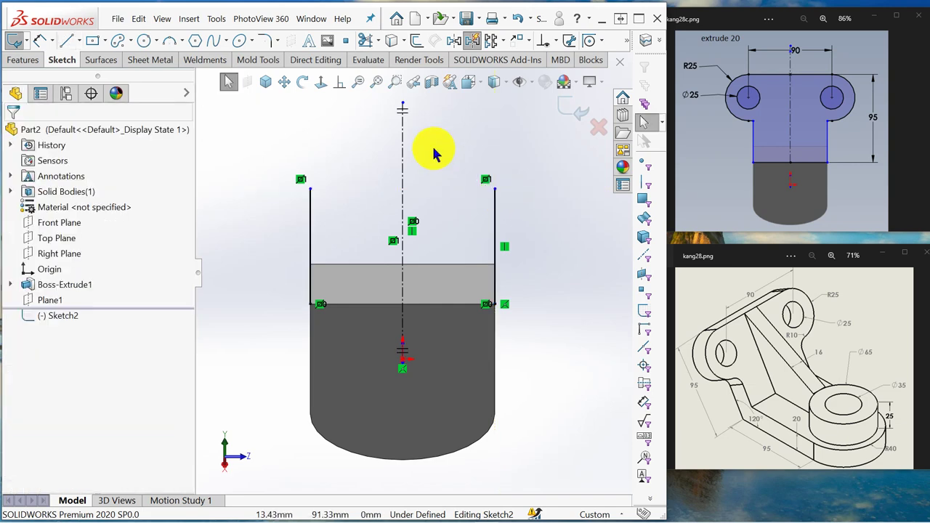
# Step: Cap the right vertical line with an outward-bulging 3 Point Arc, mirrored on the left
pyautogui.click(171, 45)
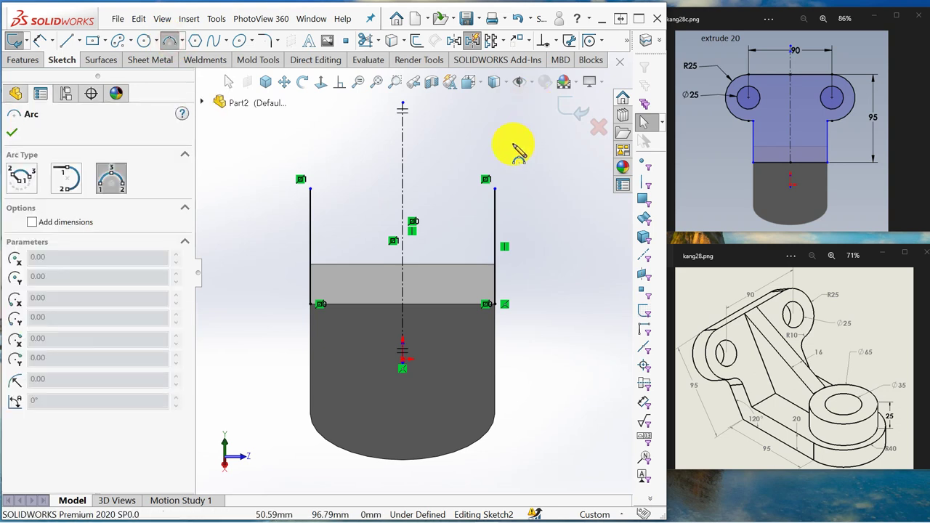
pyautogui.click(496, 189)
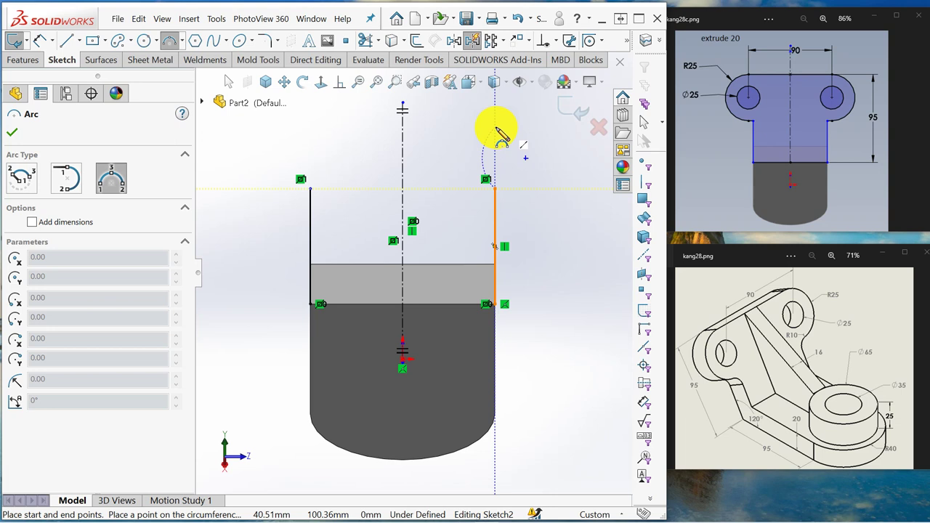
pyautogui.click(495, 188)
pyautogui.click(495, 128)
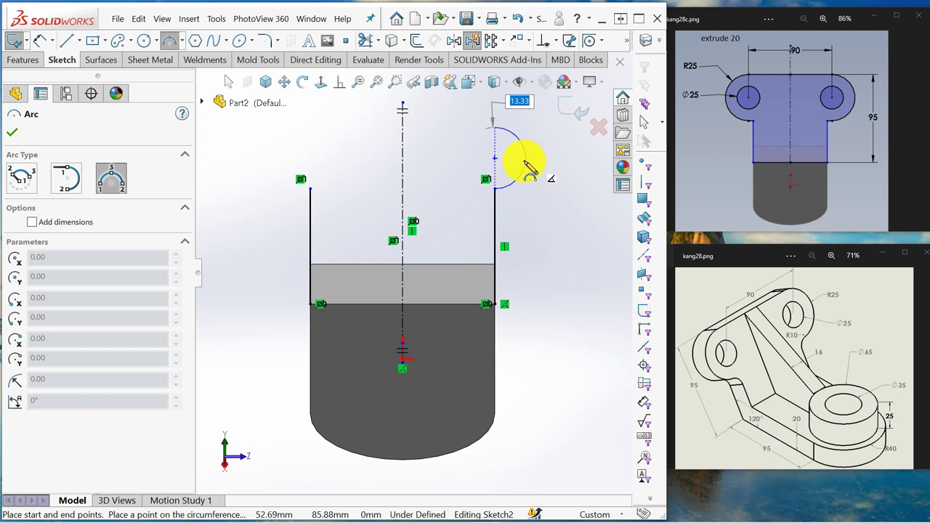
pyautogui.click(525, 159)
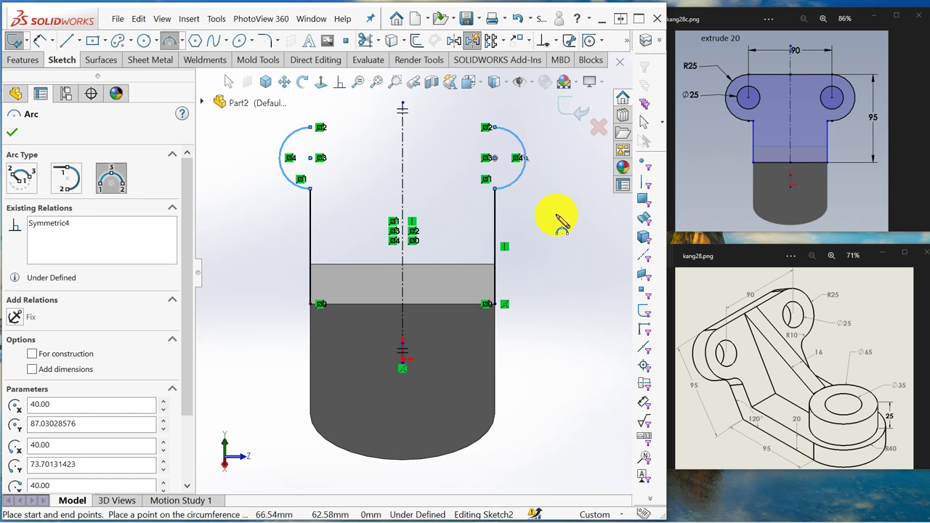
pyautogui.click(14, 132)
# Step: Draw a horizontal top line joining the tops of the two arm arcs
pyautogui.click(67, 40)
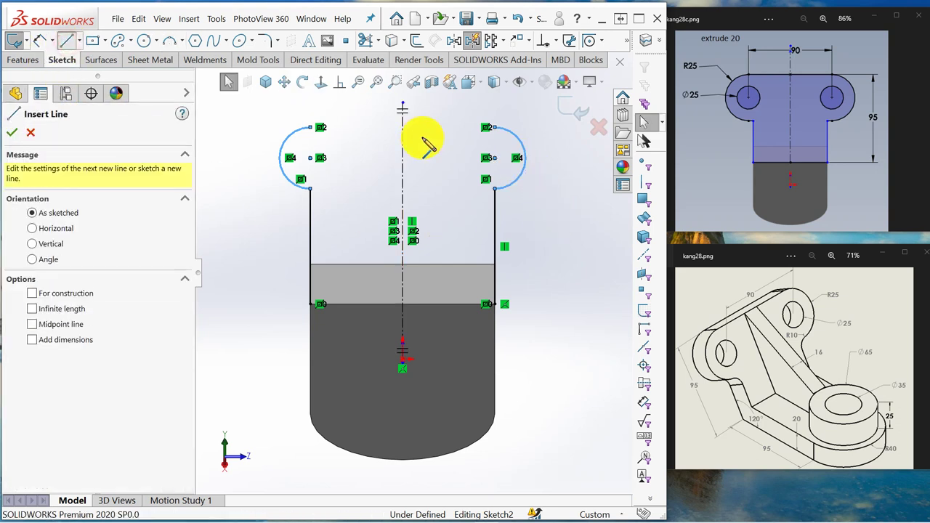
pyautogui.click(487, 128)
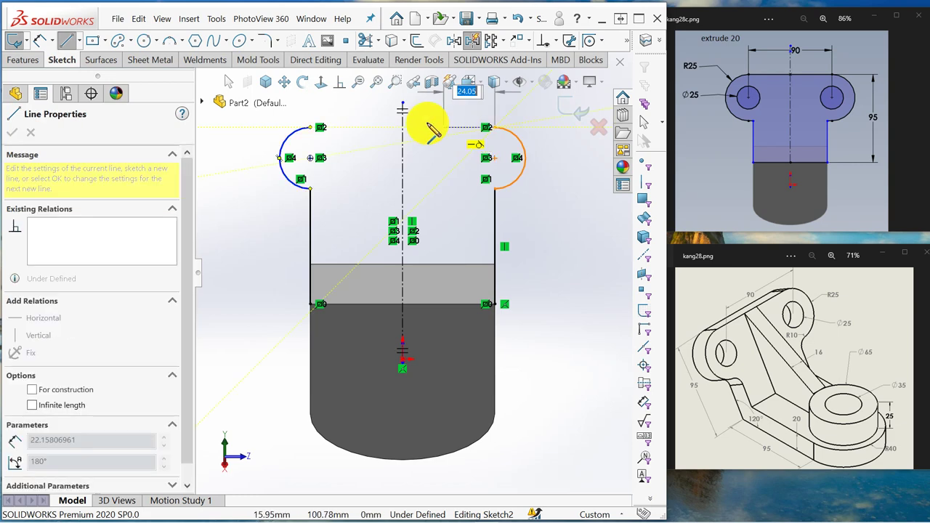
pyautogui.click(403, 129)
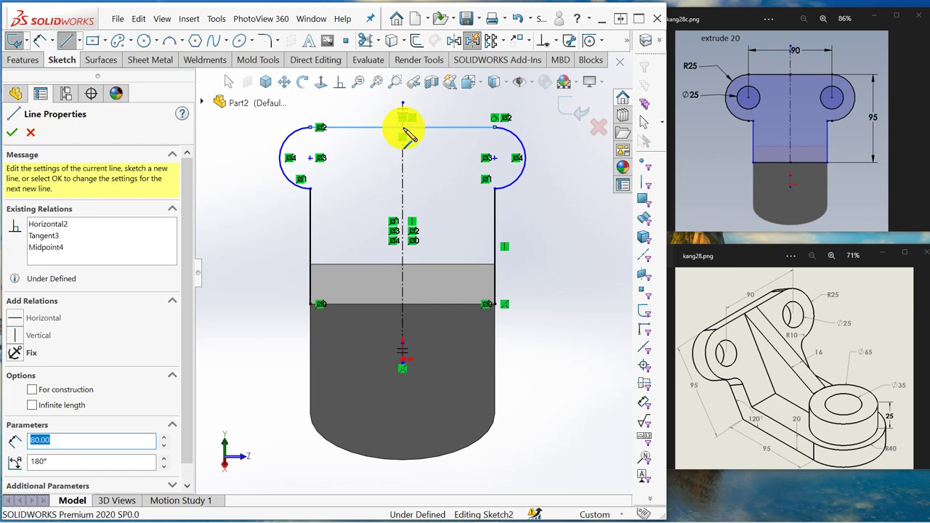
pyautogui.press('Escape')
pyautogui.press('Escape')
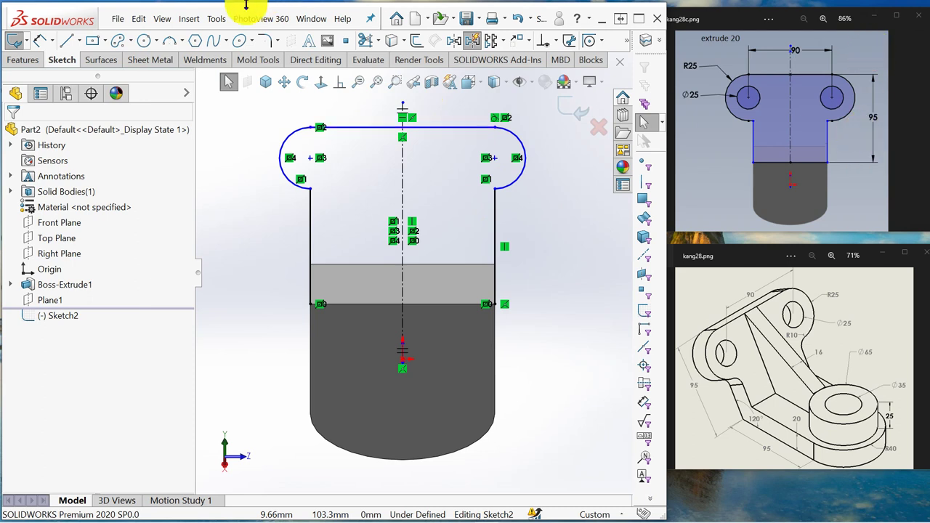
# Step: Dimension the distance from the top line to the base's lower line as 95 mm
pyautogui.click(40, 42)
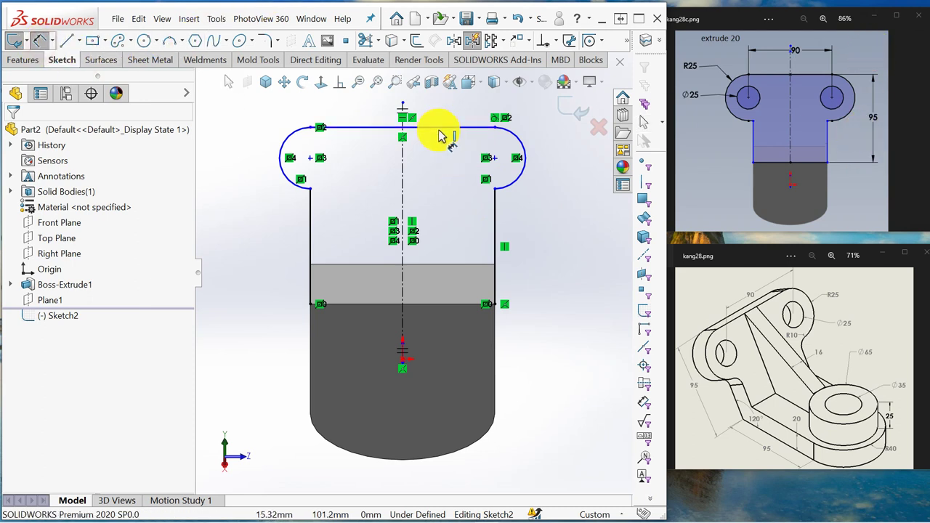
pyautogui.click(439, 129)
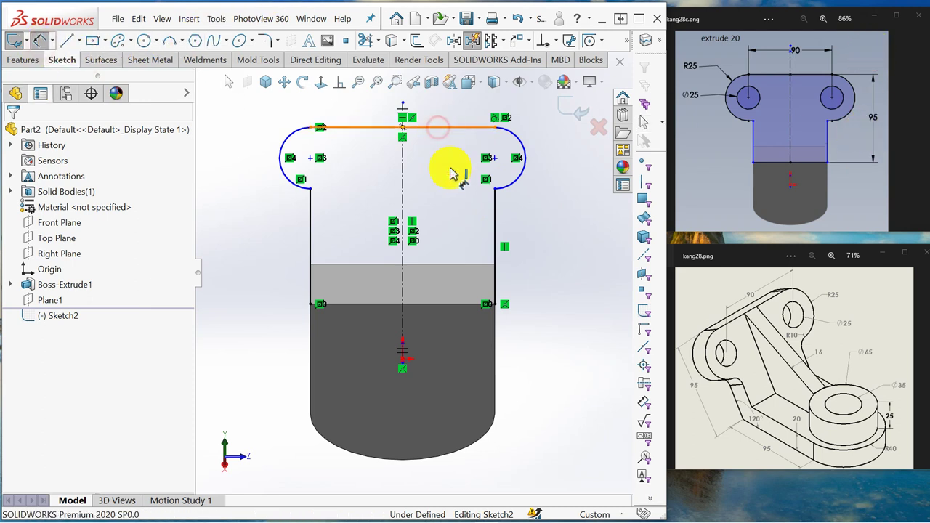
pyautogui.click(445, 305)
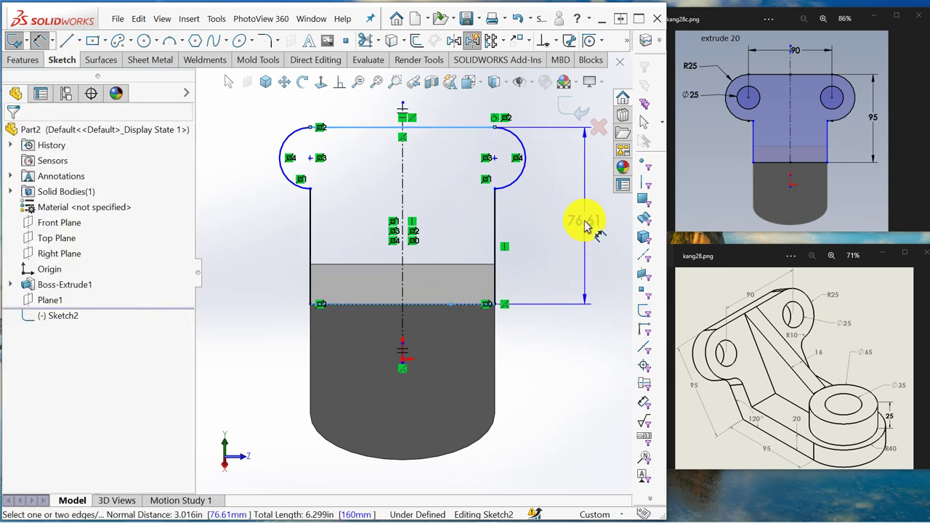
pyautogui.click(587, 226)
pyautogui.write('95')
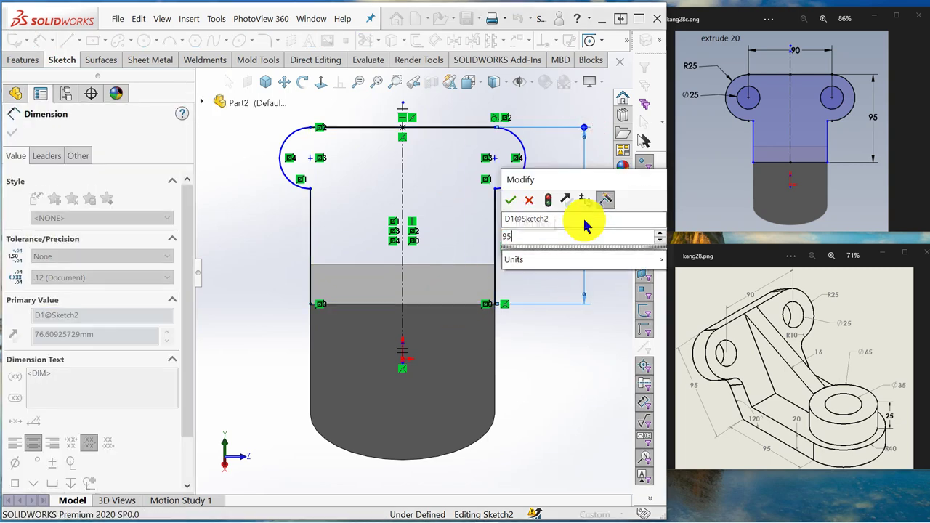
pyautogui.press('Return')
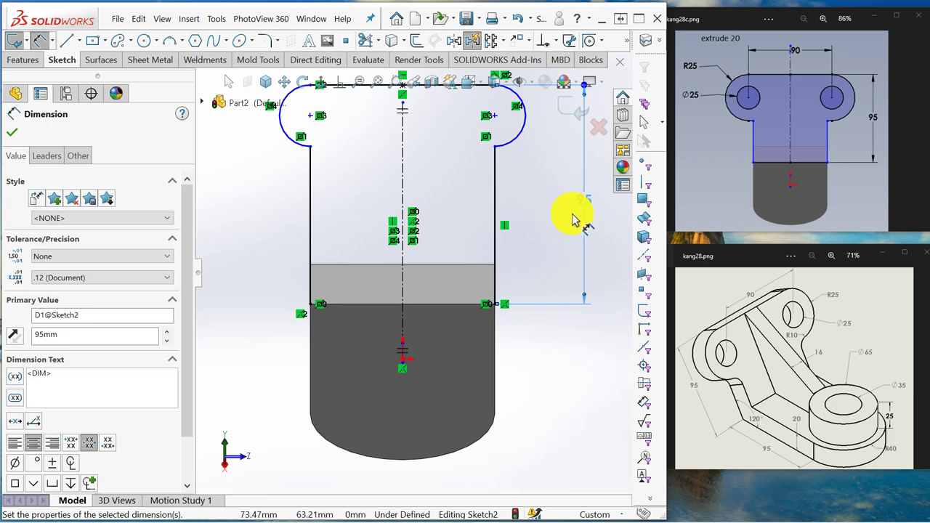
pyautogui.scroll(-2, 475, 176)
pyautogui.press('f')
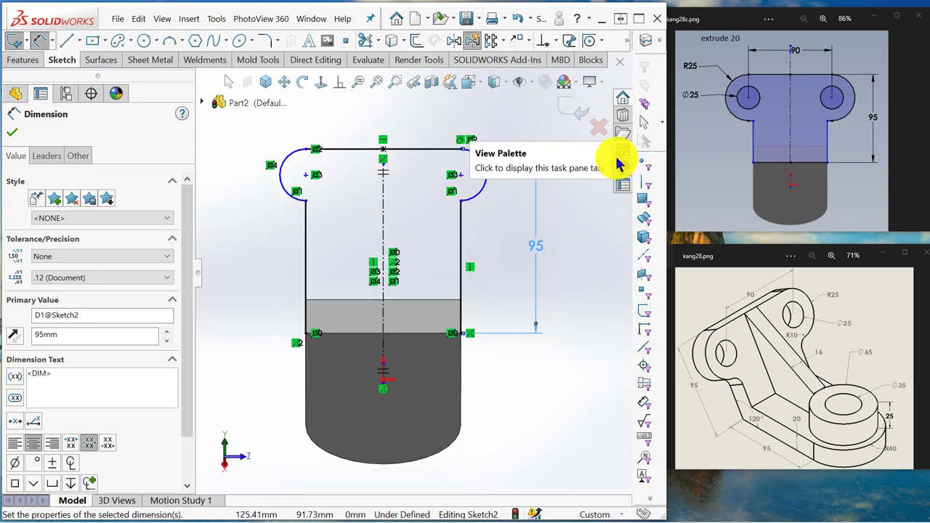
# Step: Add a Vertical relation between two points on the right arm arc
pyautogui.keyDown('ctrl'); pyautogui.click(461, 182); pyautogui.keyUp('ctrl')
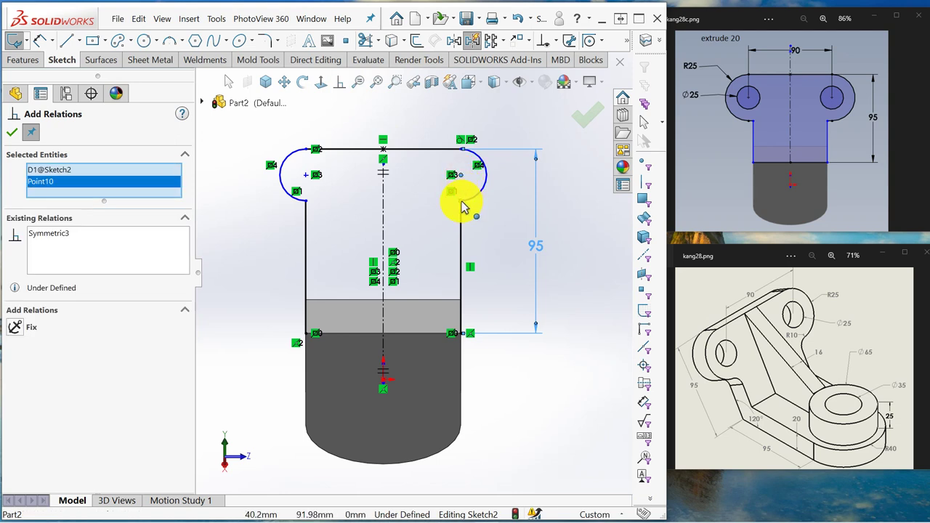
pyautogui.keyDown('ctrl'); pyautogui.click(453, 193); pyautogui.keyUp('ctrl')
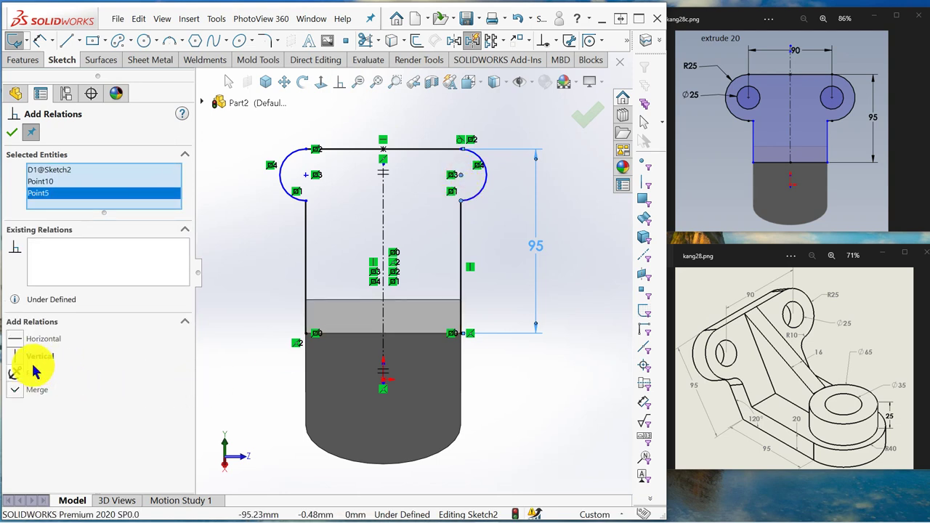
pyautogui.click(16, 358)
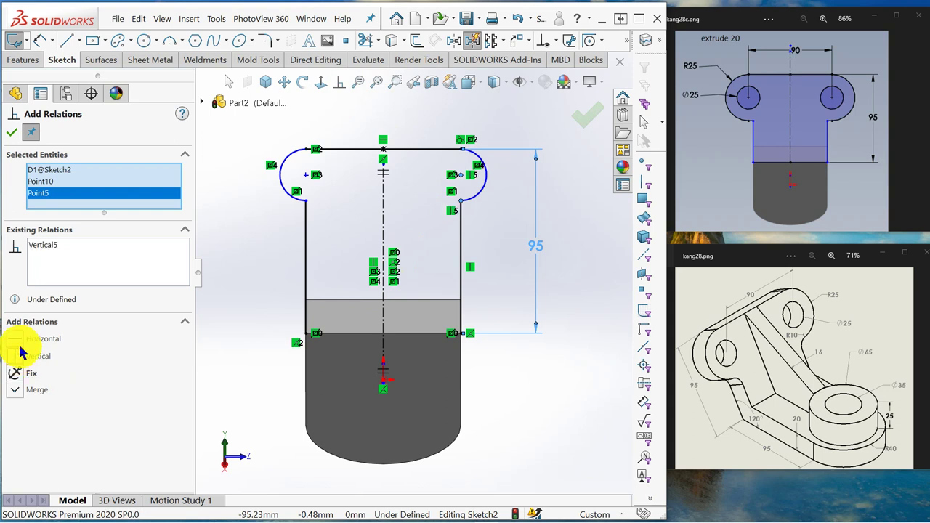
pyautogui.click(15, 135)
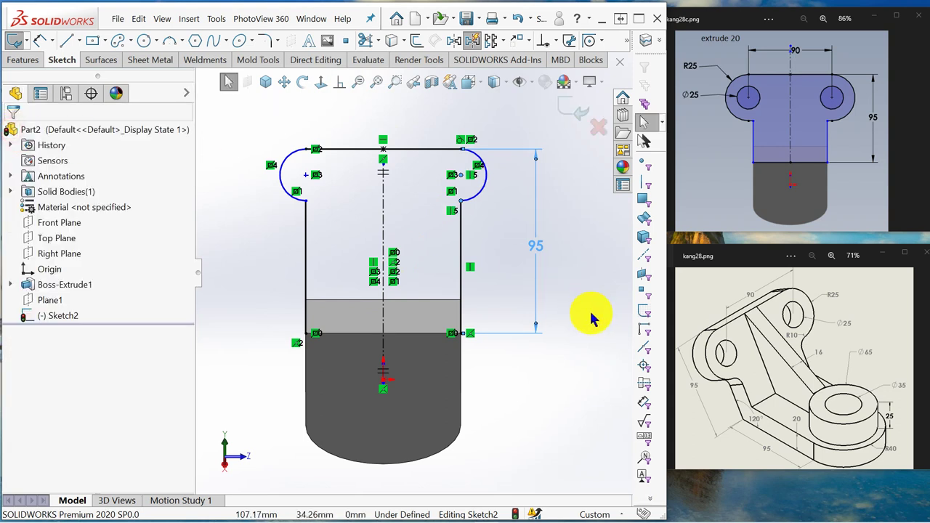
# Step: Try dimensioning the right arm arc, cancel, and restart Smart Dimension
pyautogui.click(40, 40)
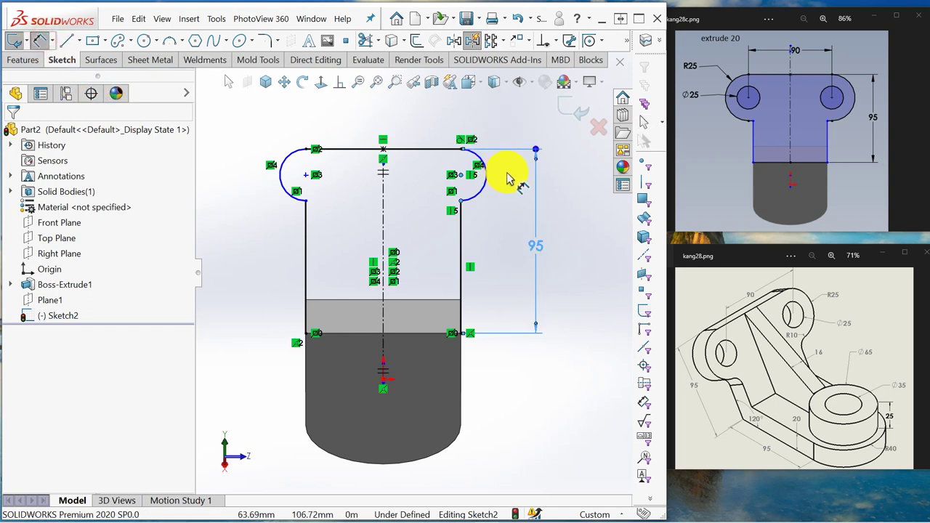
pyautogui.click(484, 175)
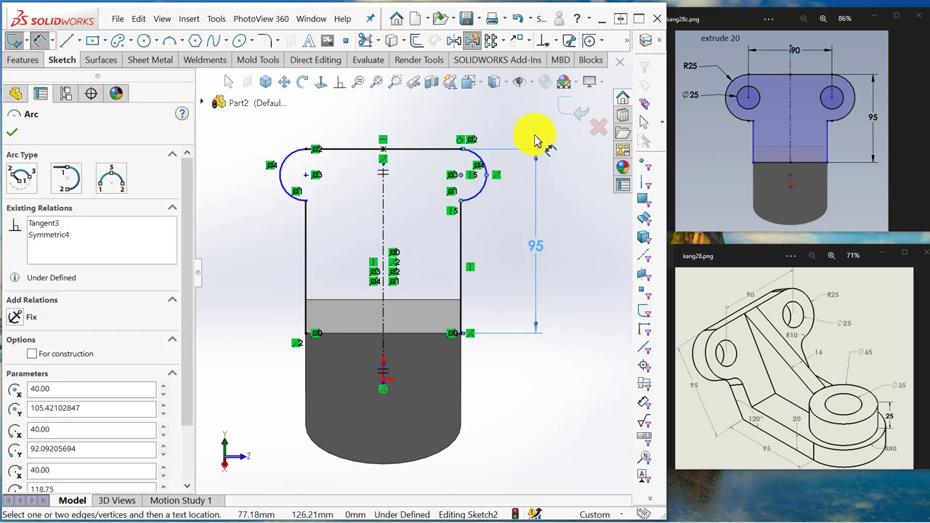
pyautogui.click(490, 174)
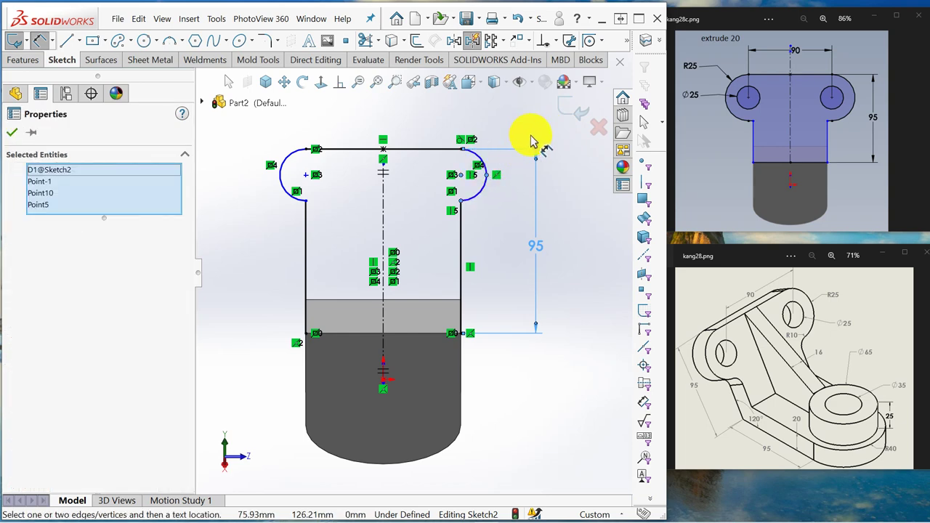
pyautogui.press('Escape')
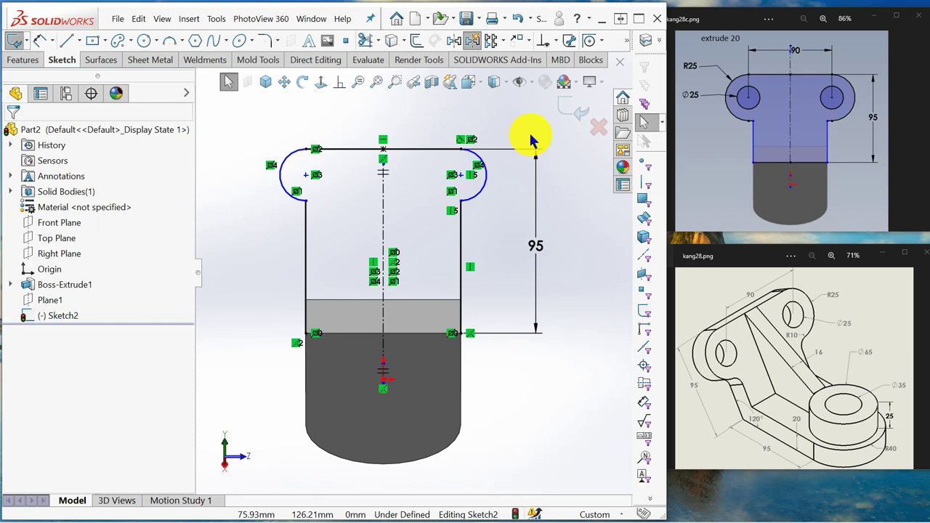
pyautogui.click(40, 42)
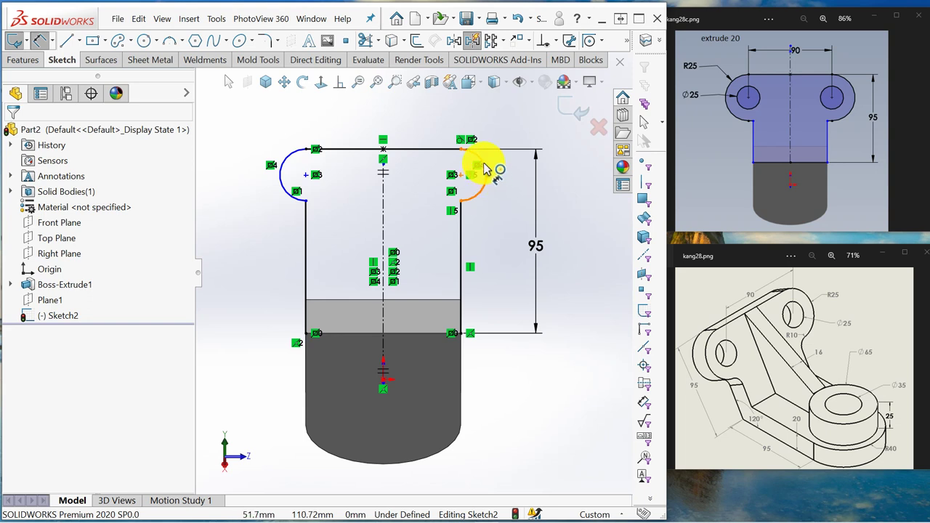
# Step: Dimension the right end arc of the arm to a 25 mm radius
pyautogui.click(485, 167)
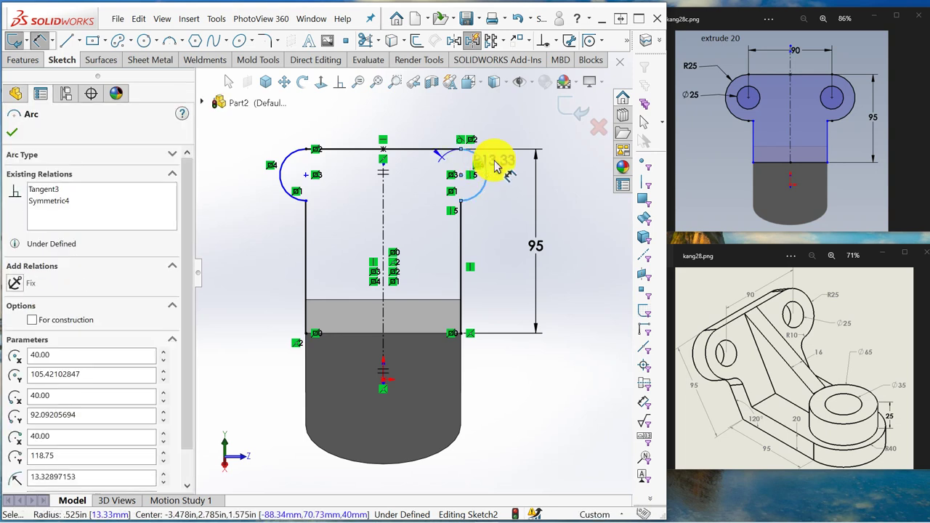
pyautogui.click(539, 117)
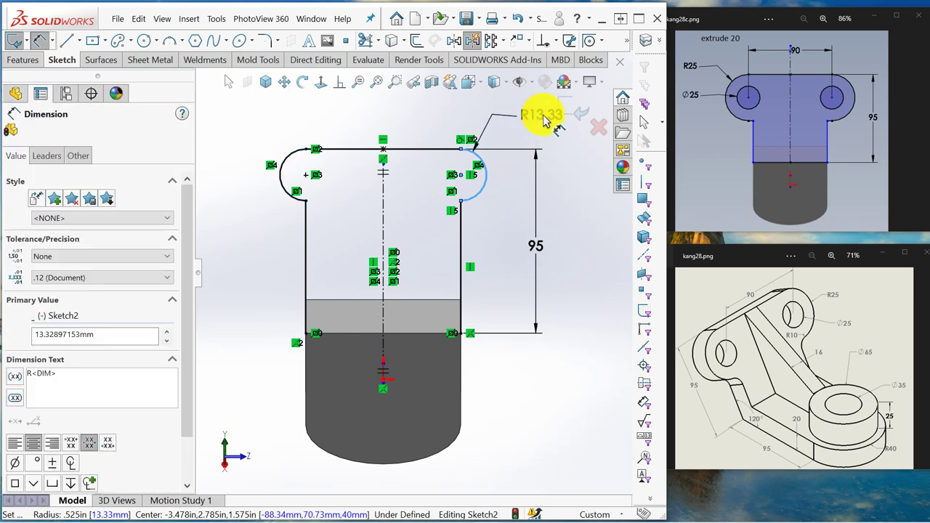
pyautogui.press('Return')
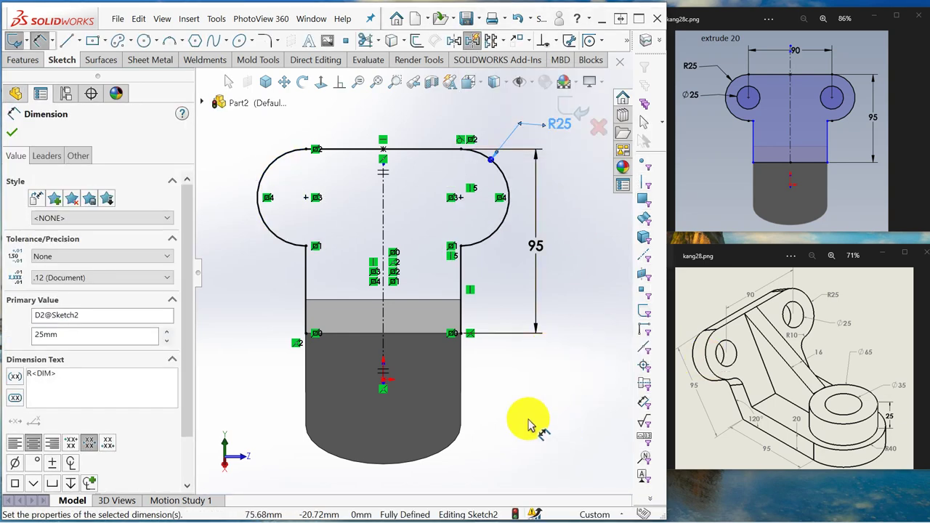
# Step: Draw a line along the base edge to close the bottom of the profile
pyautogui.click(67, 44)
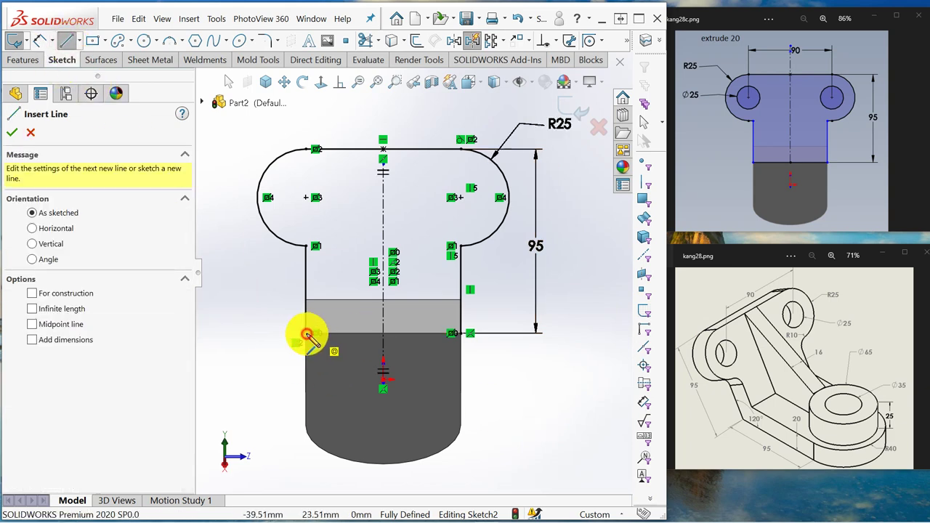
pyautogui.moveTo(307, 335); pyautogui.dragTo(460, 333)
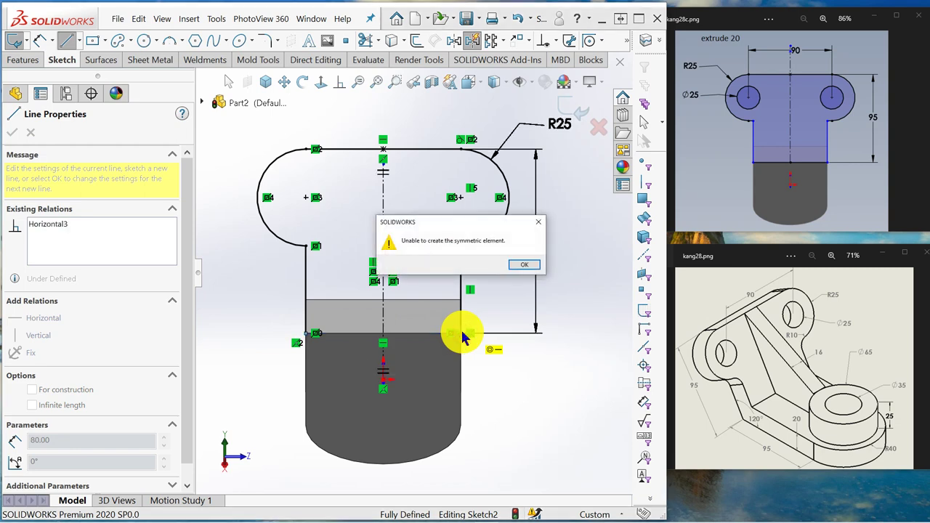
pyautogui.press('Return')
pyautogui.moveTo(465, 336); pyautogui.dragTo(601, 451)
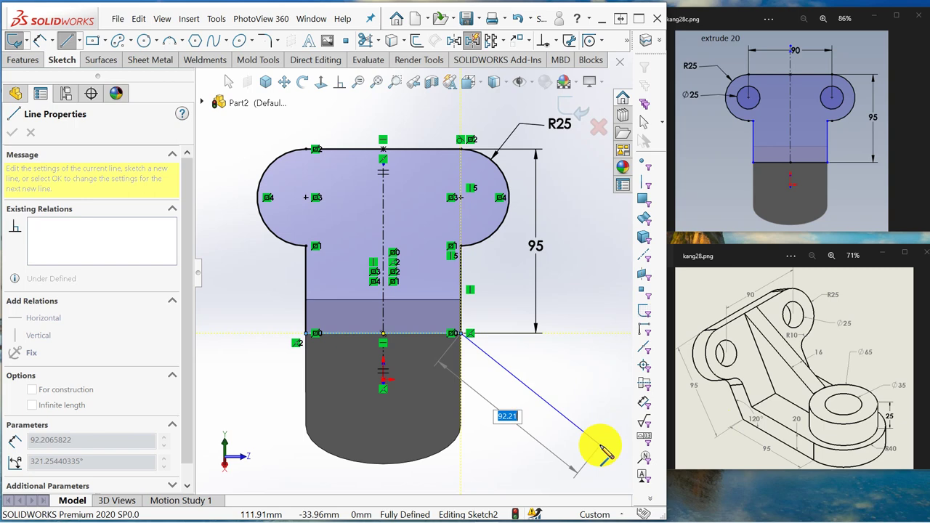
pyautogui.press('Escape')
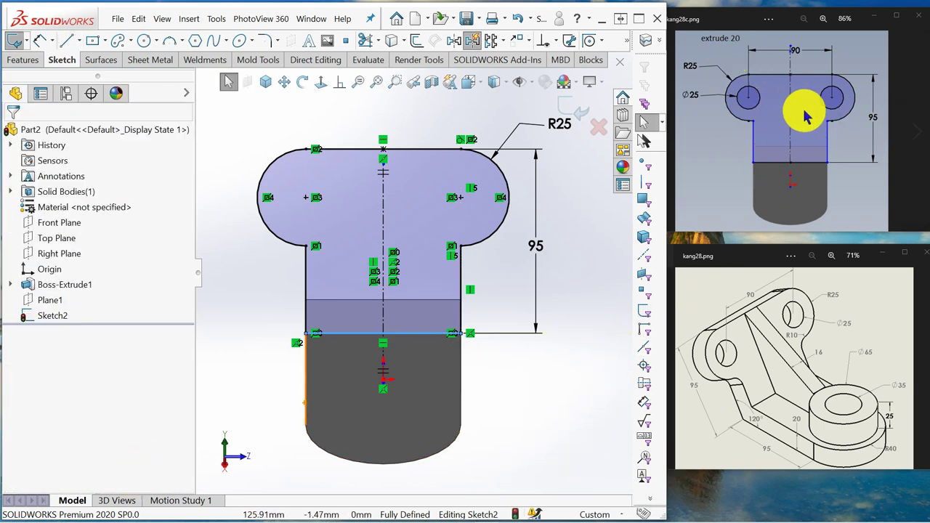
# Step: Draw a hole circle centred on the right arc, mirrored to the left arm end
pyautogui.click(144, 41)
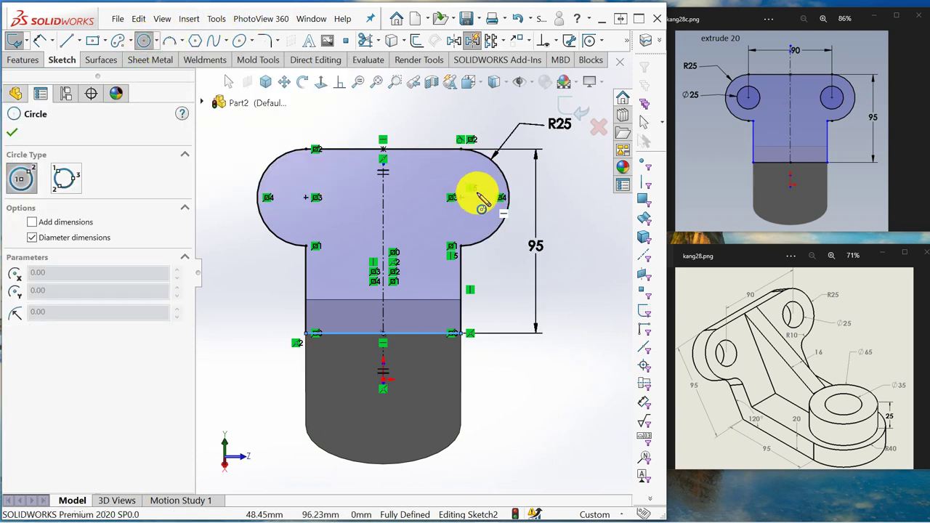
pyautogui.click(460, 197)
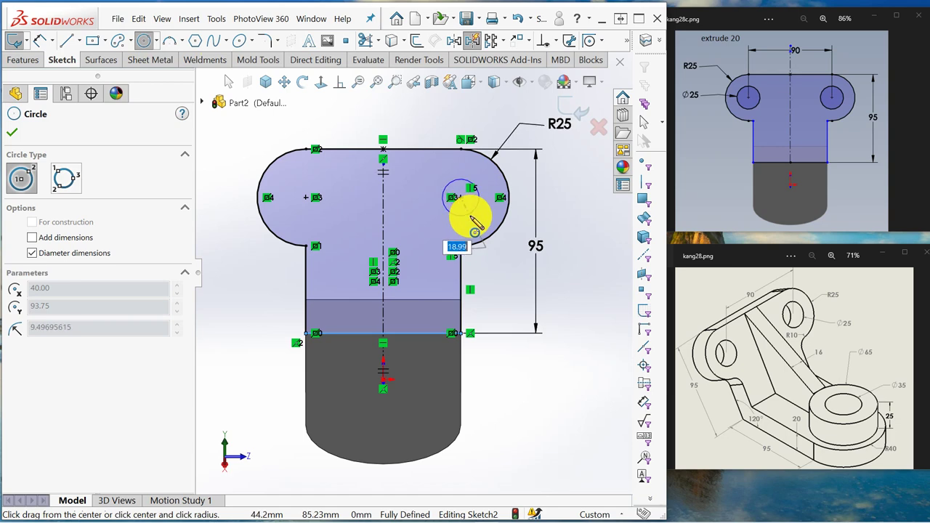
pyautogui.click(473, 213)
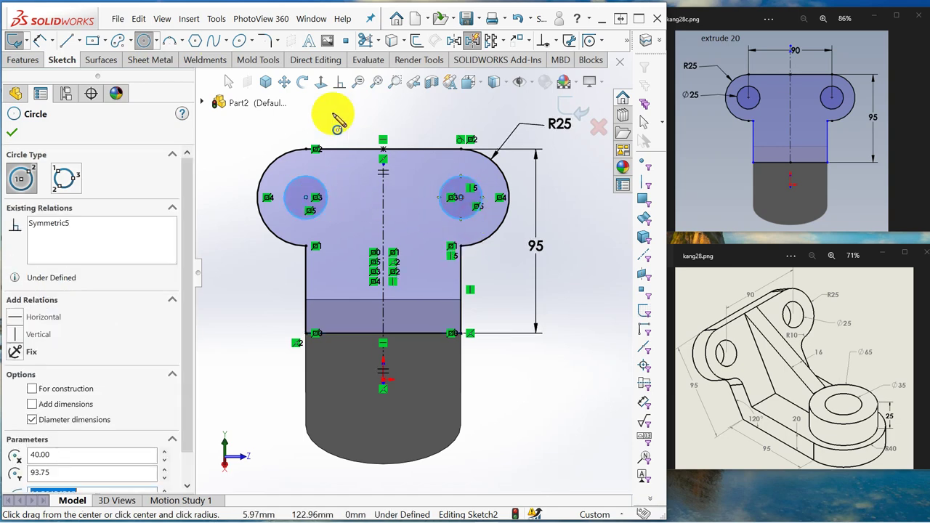
pyautogui.click(42, 43)
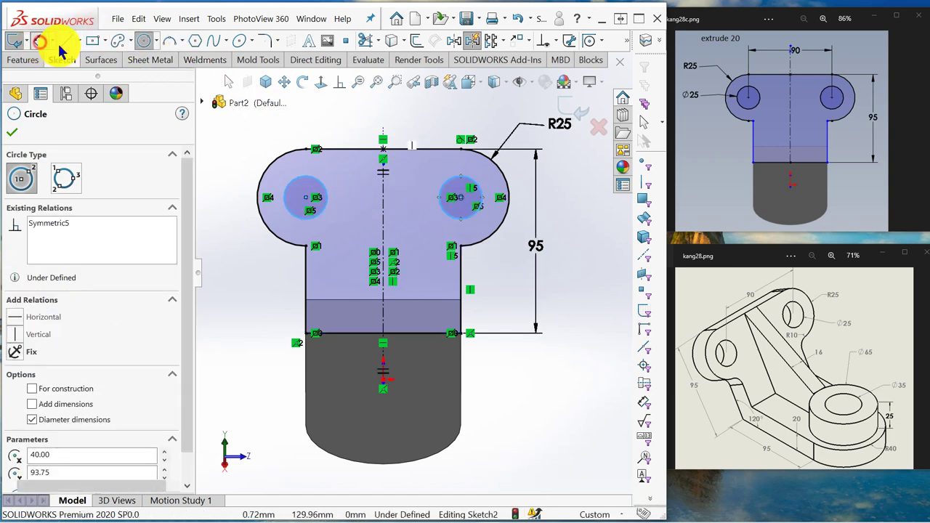
# Step: Dimension the right hole's diameter to 25 mm
pyautogui.click(483, 198)
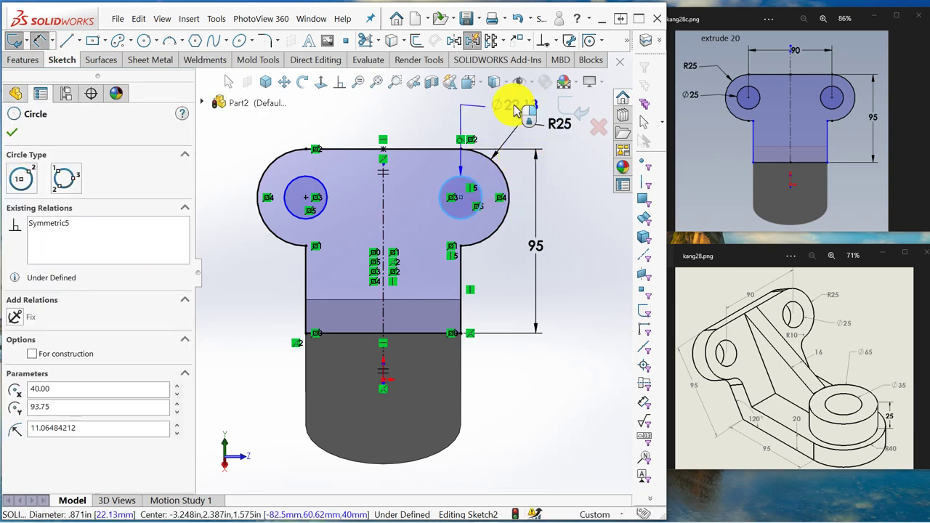
pyautogui.click(513, 109)
pyautogui.write('25')
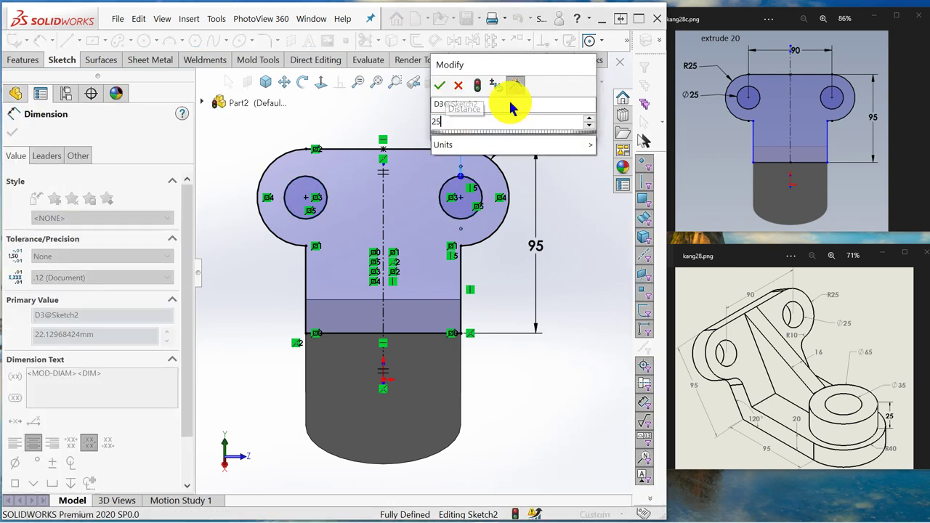
pyautogui.press('Return')
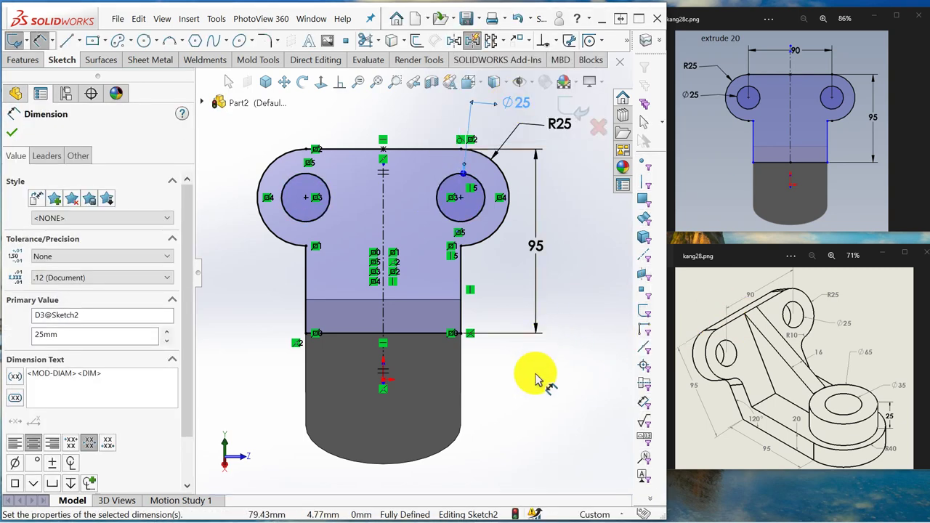
pyautogui.click(544, 379)
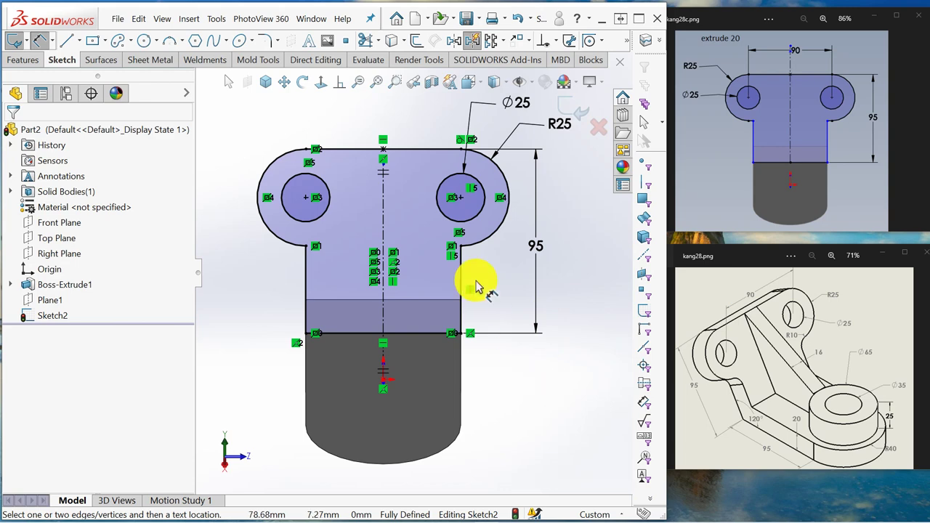
# Step: Extrude the arm sketch 20 mm Blind into Boss-Extrude2, viewed in isometric
pyautogui.click(265, 83)
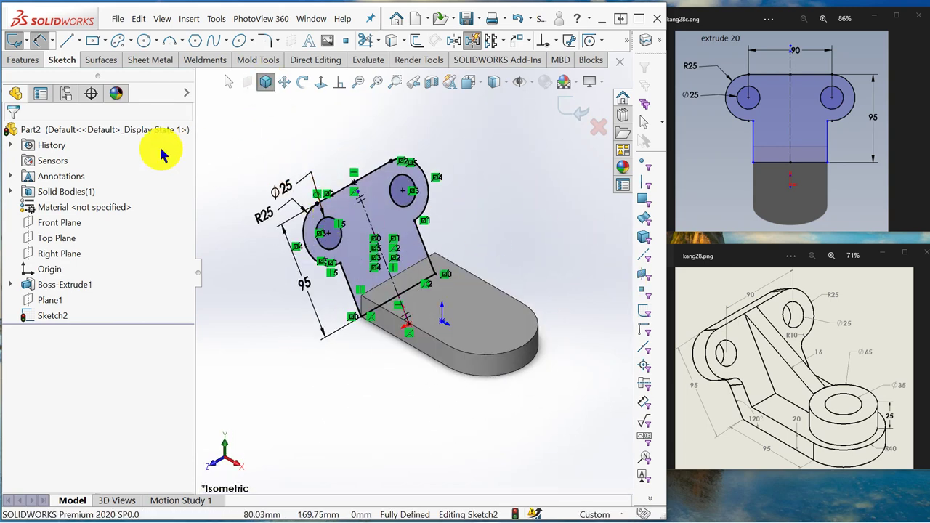
pyautogui.click(20, 62)
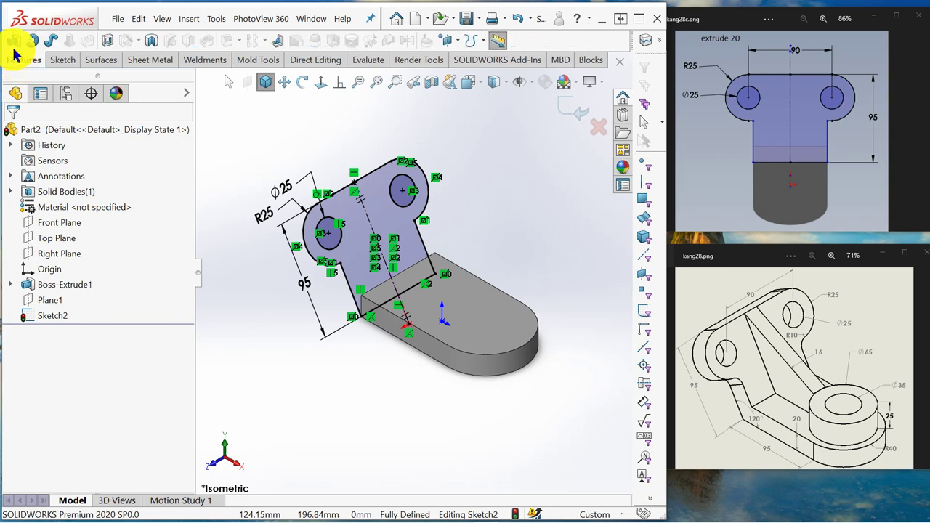
pyautogui.click(14, 40)
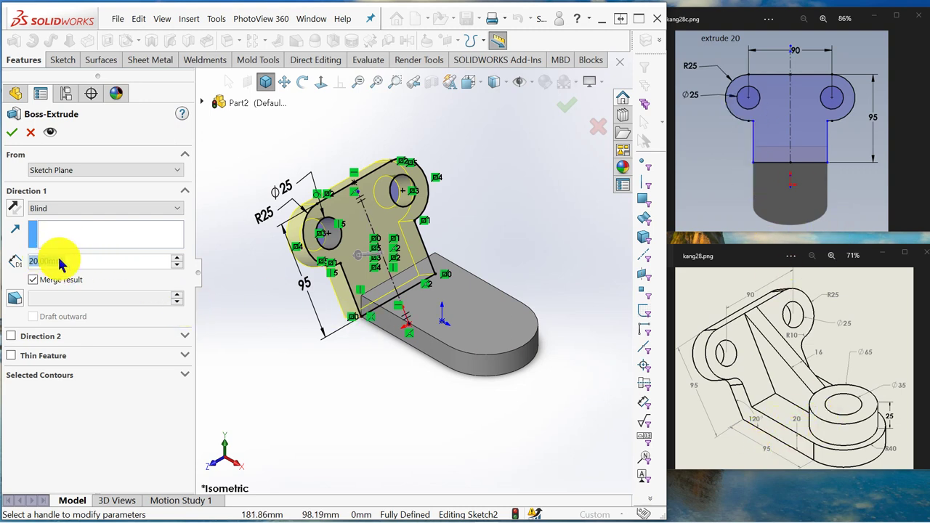
pyautogui.click(12, 132)
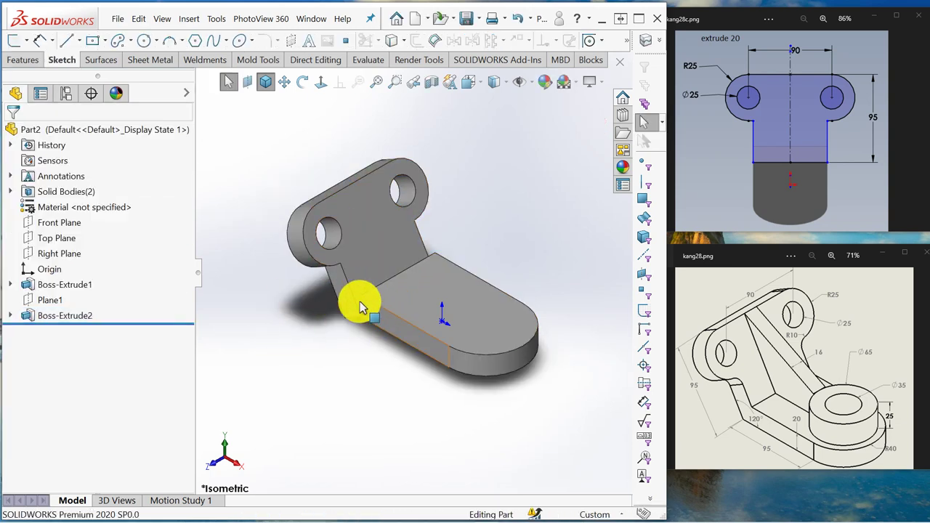
# Step: Edit Boss-Extrude2 and reverse its direction to the sketch's other side
pyautogui.click(72, 317)
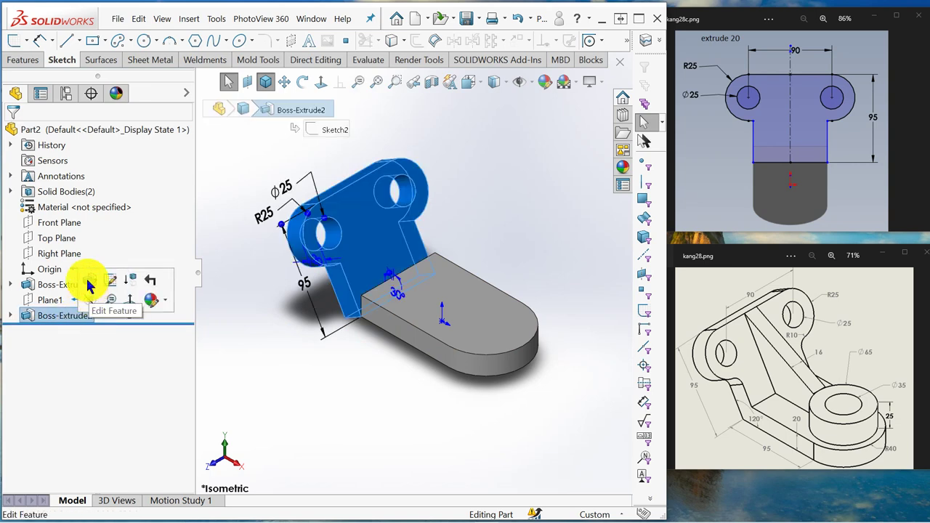
pyautogui.click(87, 282)
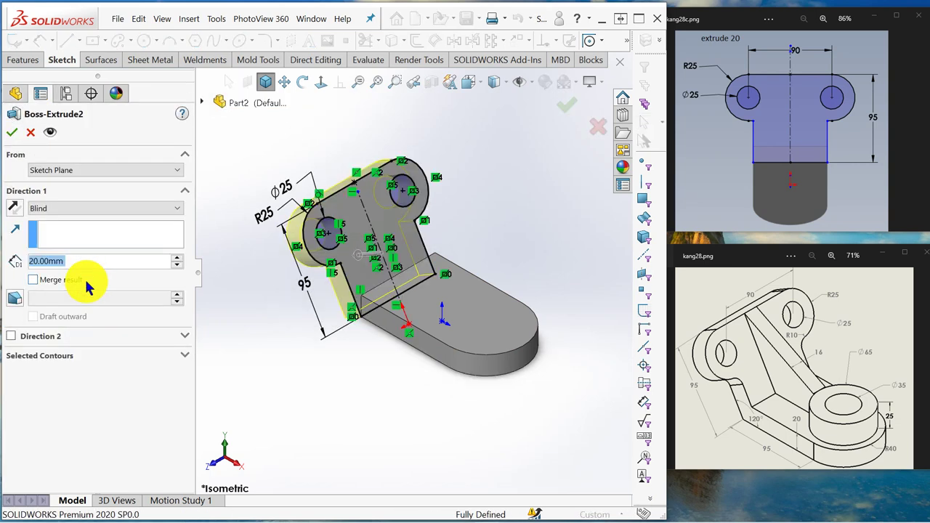
pyautogui.click(16, 212)
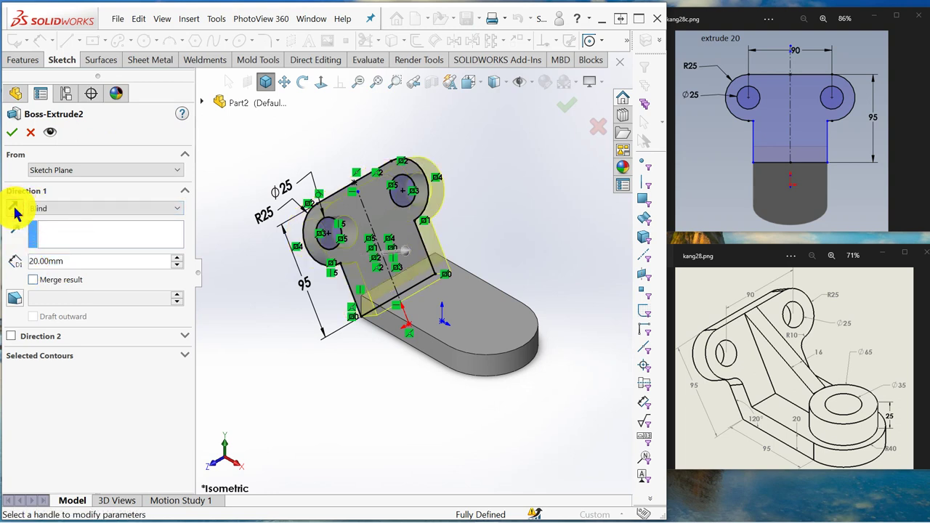
pyautogui.click(13, 133)
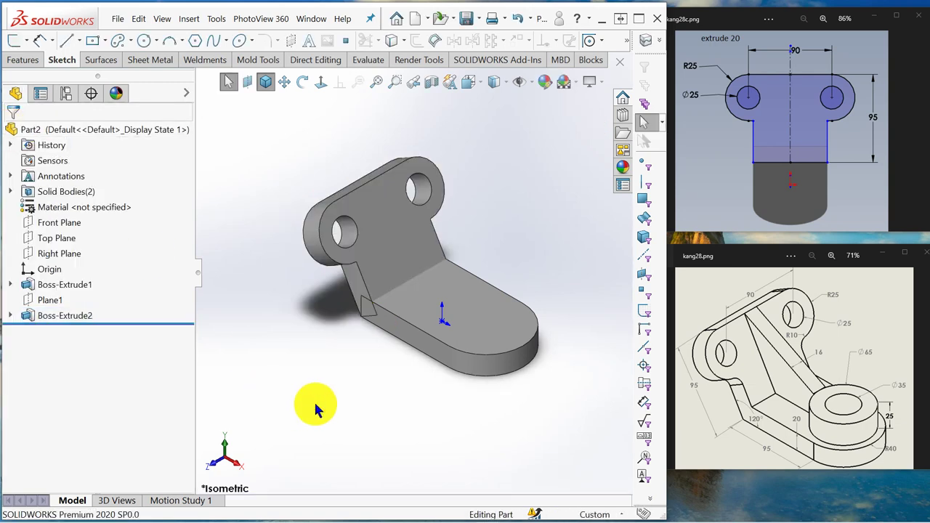
# Step: Edit Boss-Extrude2 again with Merge result so the arm joins the base
pyautogui.click(76, 313)
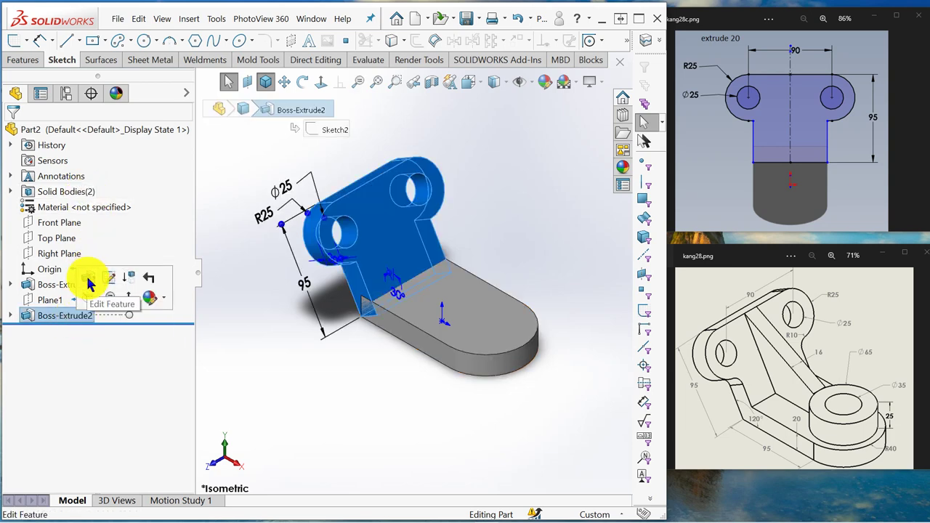
pyautogui.click(88, 283)
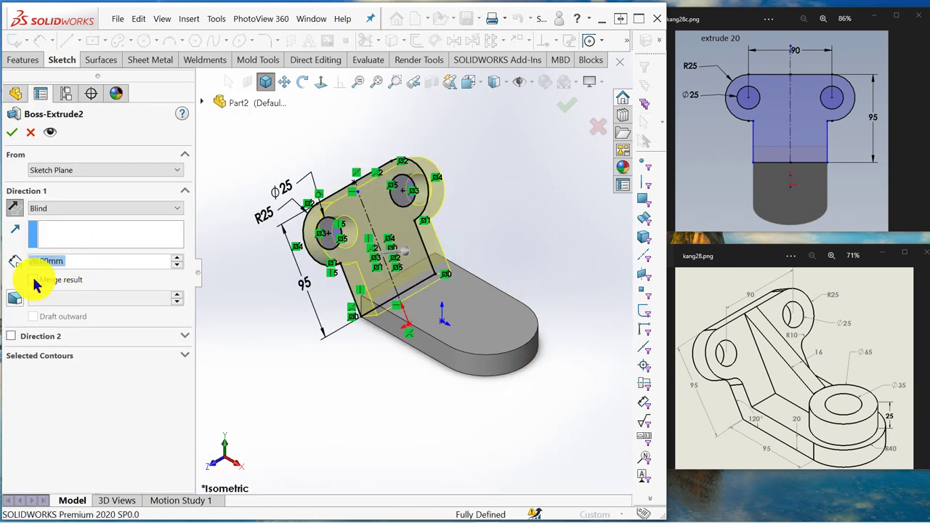
pyautogui.click(14, 134)
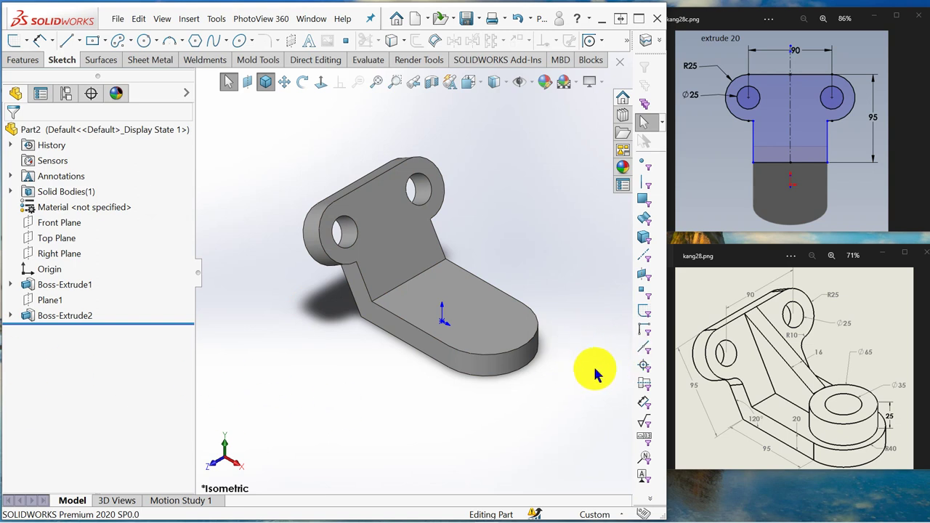
# Step: On the base's top face, sketch two concentric circles at the rounded end's centre
pyautogui.click(497, 338)
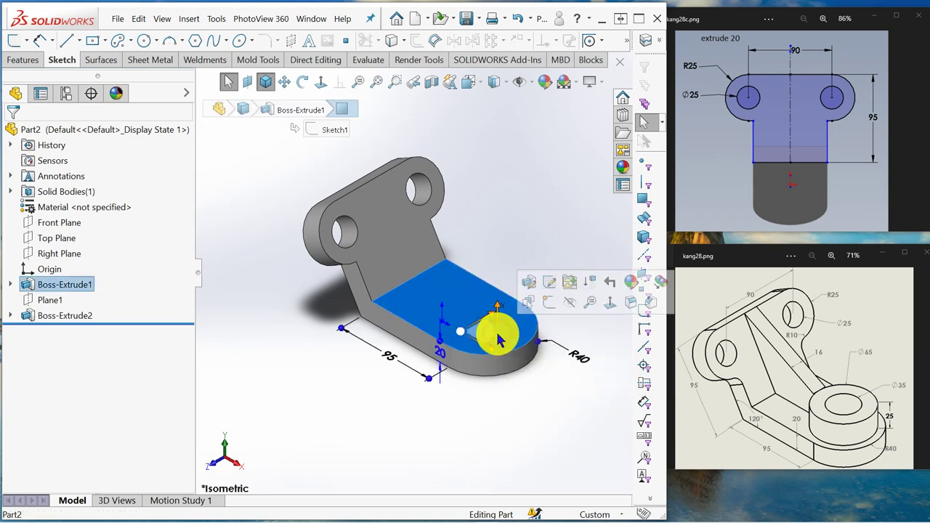
pyautogui.click(546, 305)
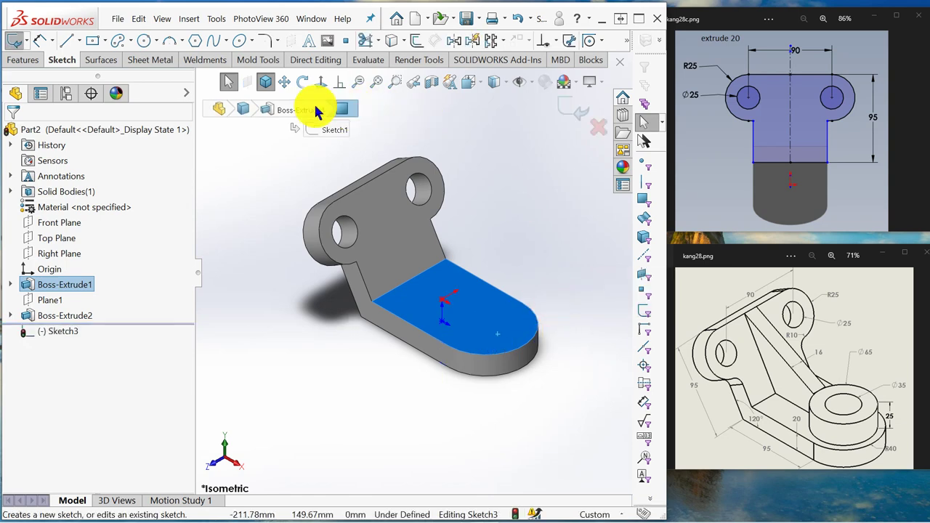
pyautogui.click(320, 82)
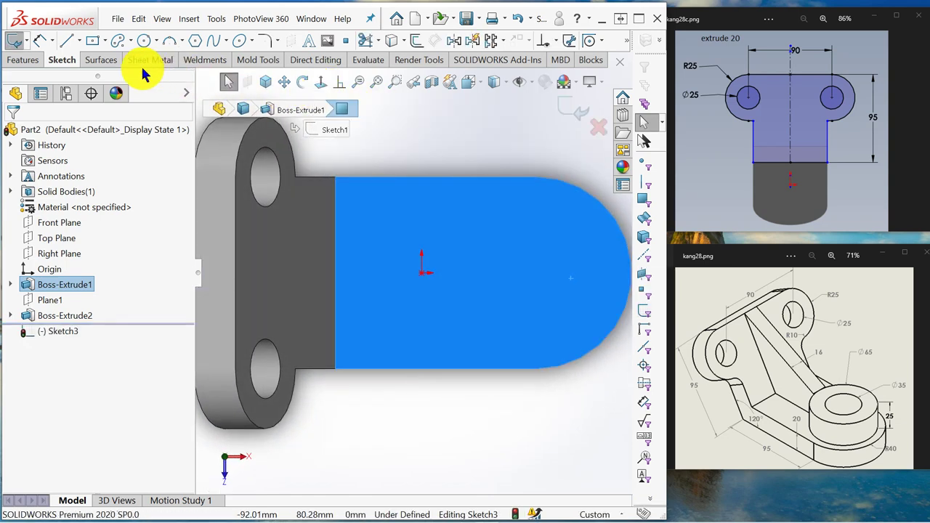
pyautogui.click(142, 41)
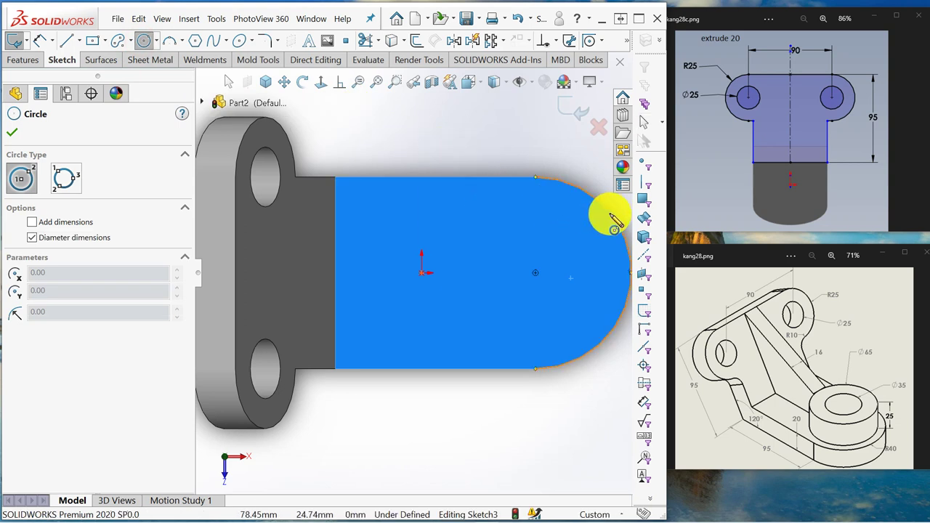
pyautogui.click(535, 274)
pyautogui.click(572, 320)
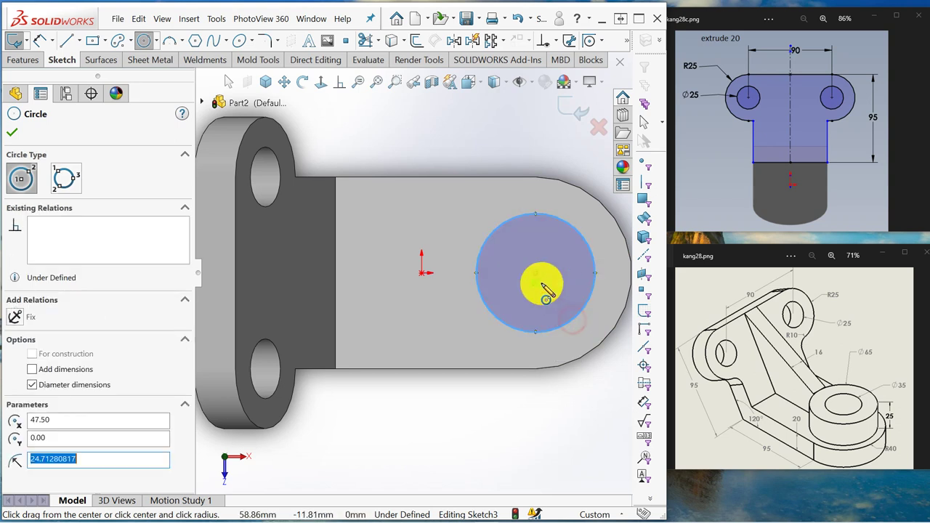
pyautogui.click(535, 274)
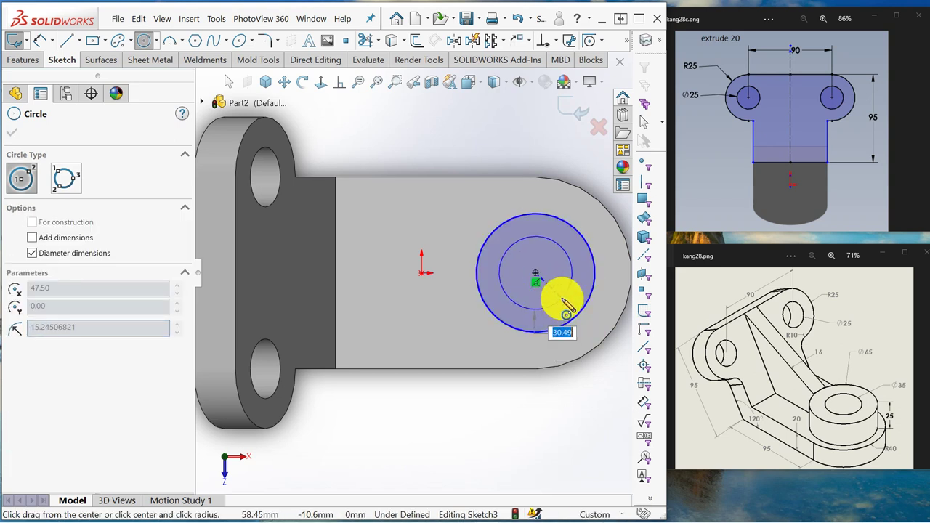
pyautogui.click(560, 299)
# Step: Dimension the inner circle Ø35 and the outer circle Ø65
pyautogui.click(41, 40)
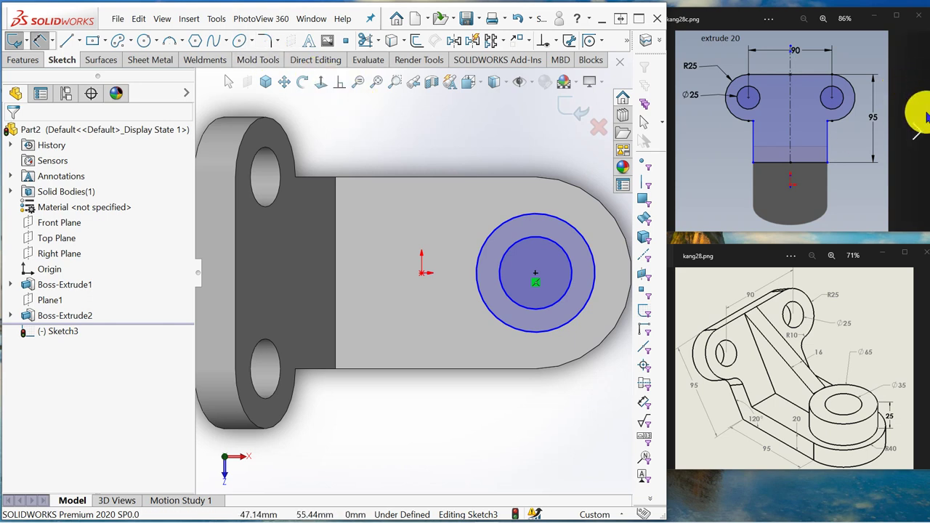
pyautogui.click(913, 138)
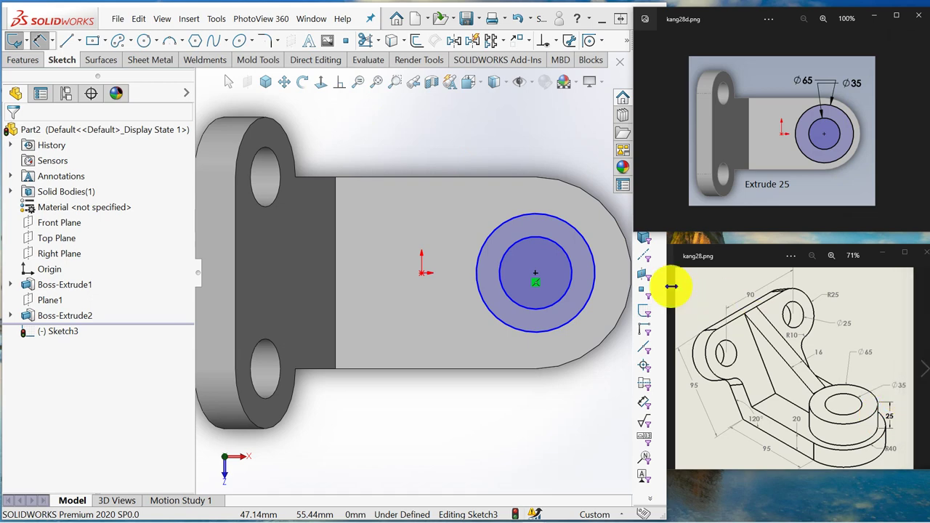
pyautogui.click(516, 249)
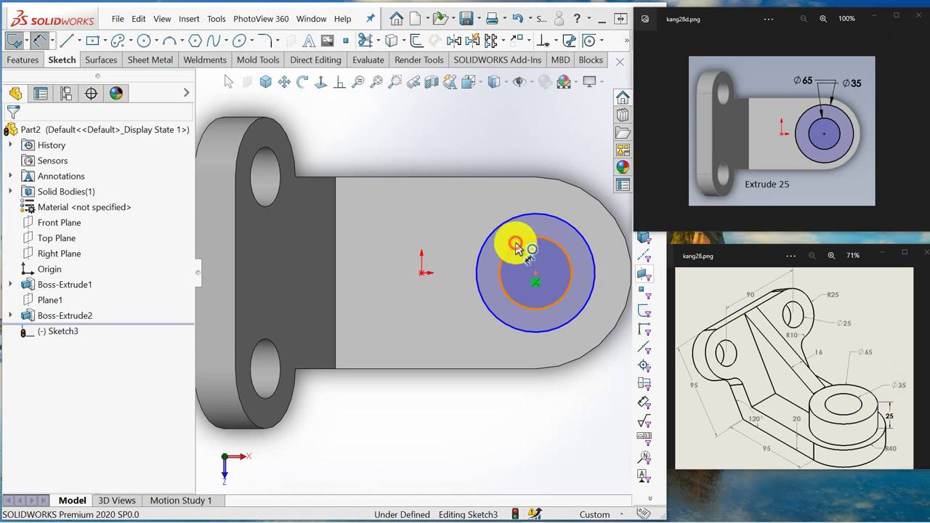
pyautogui.click(429, 162)
pyautogui.write('35')
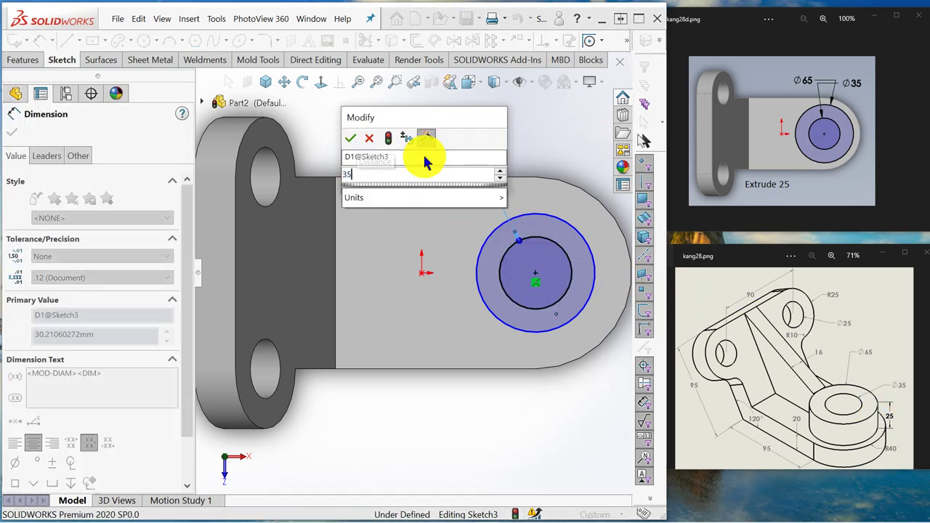
pyautogui.press('Return')
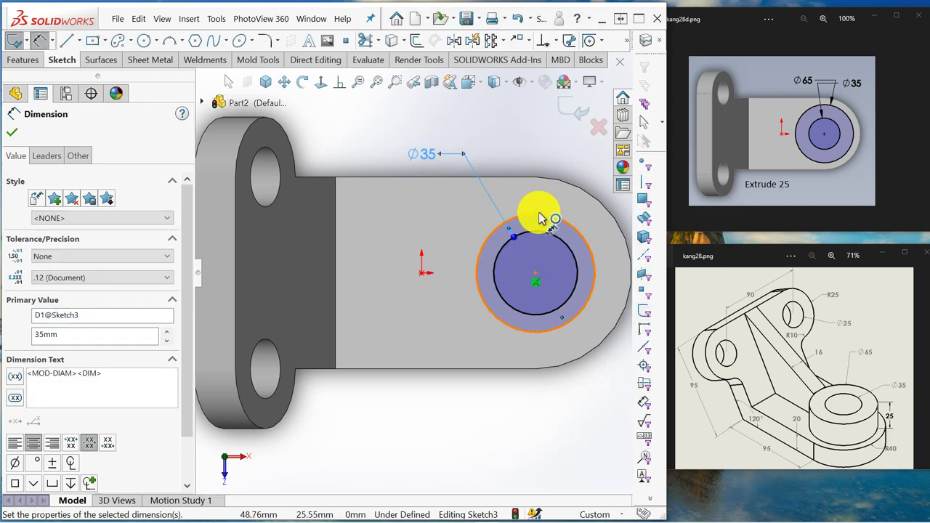
pyautogui.click(538, 218)
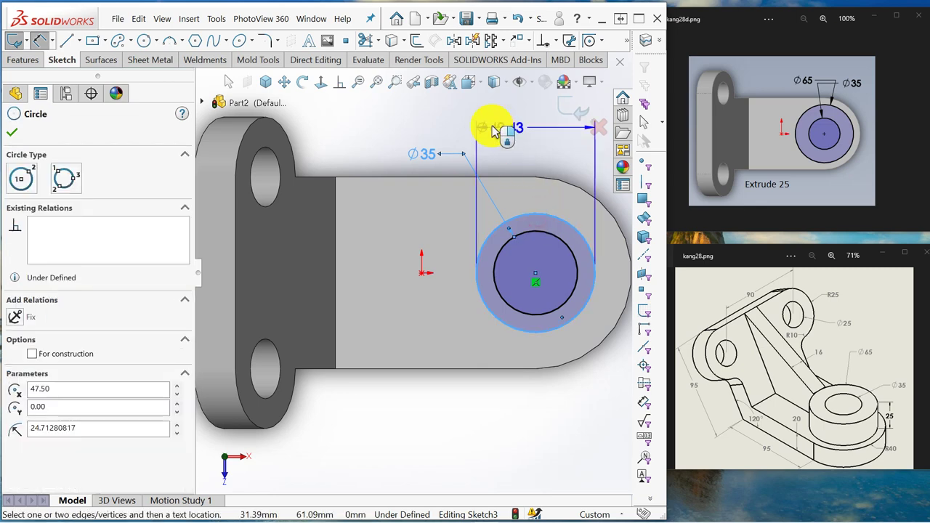
pyautogui.click(417, 112)
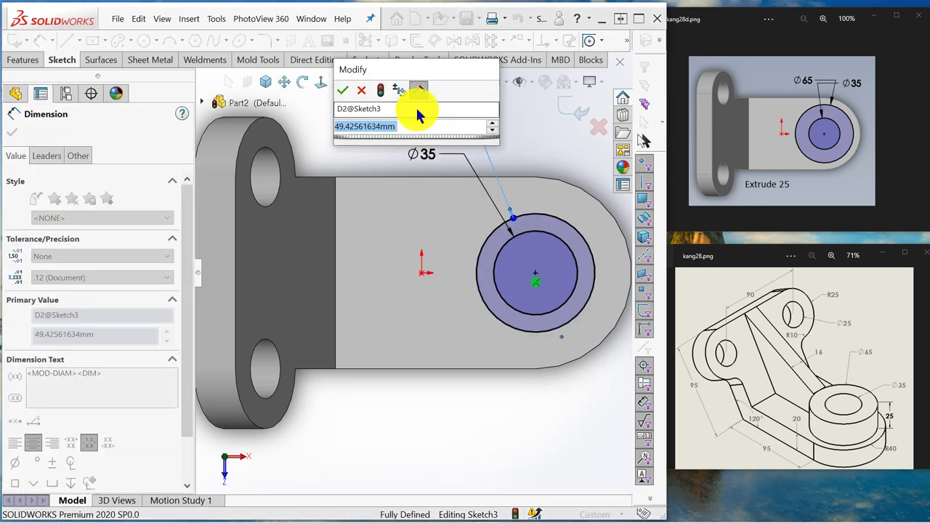
pyautogui.press('Escape')
pyautogui.write('65')
pyautogui.press('Return')
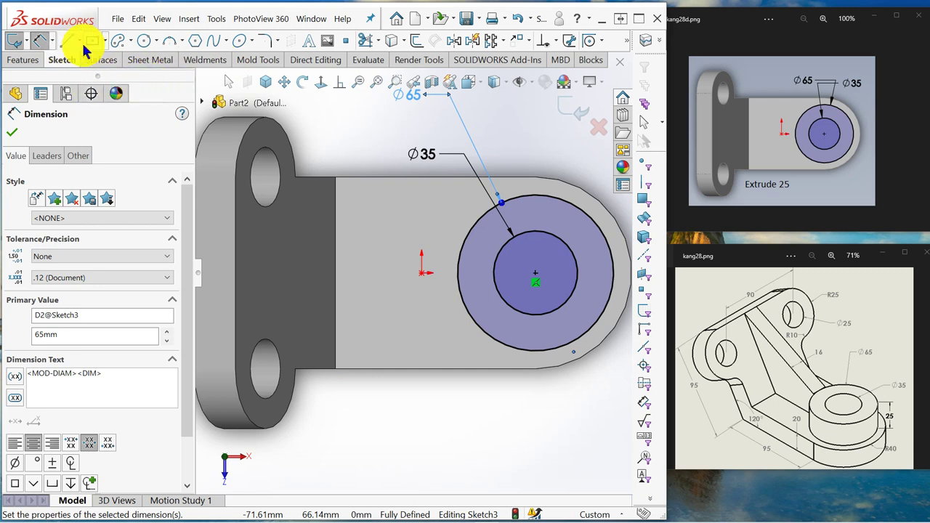
pyautogui.click(264, 86)
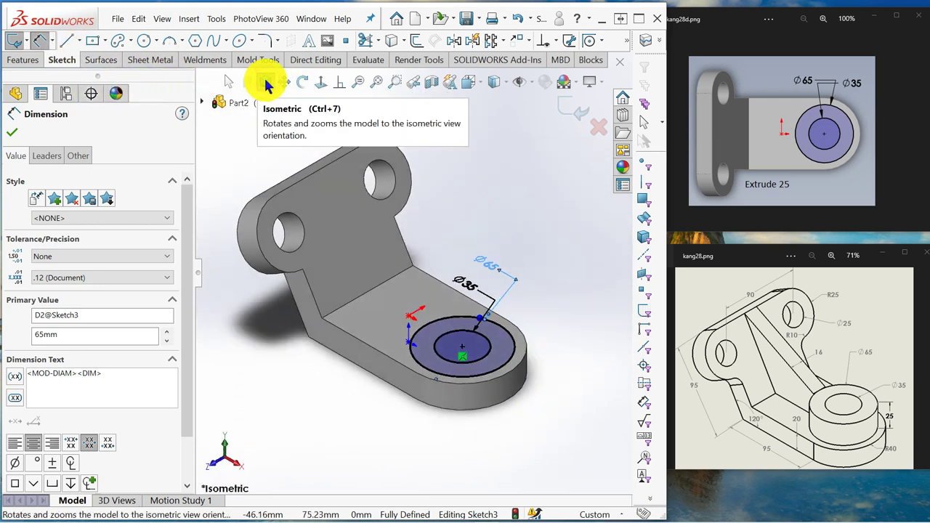
pyautogui.click(21, 62)
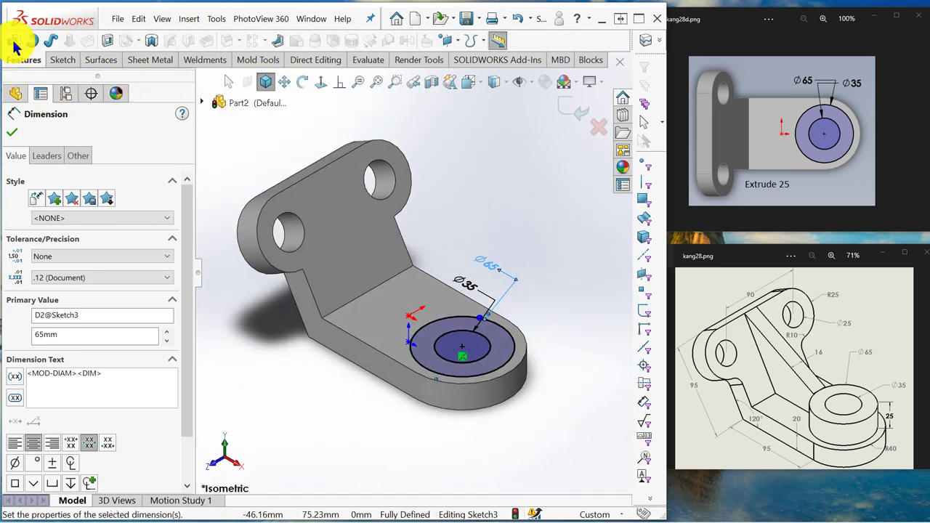
# Step: Extrude the Ø65/Ø35 ring sketch 25 mm to create Boss-Extrude3
pyautogui.click(14, 44)
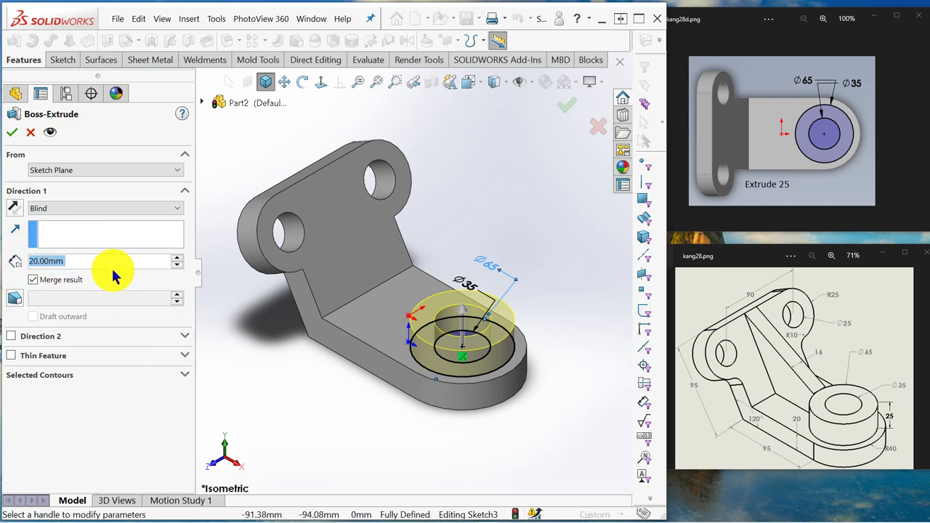
pyautogui.write('25')
pyautogui.press('Return')
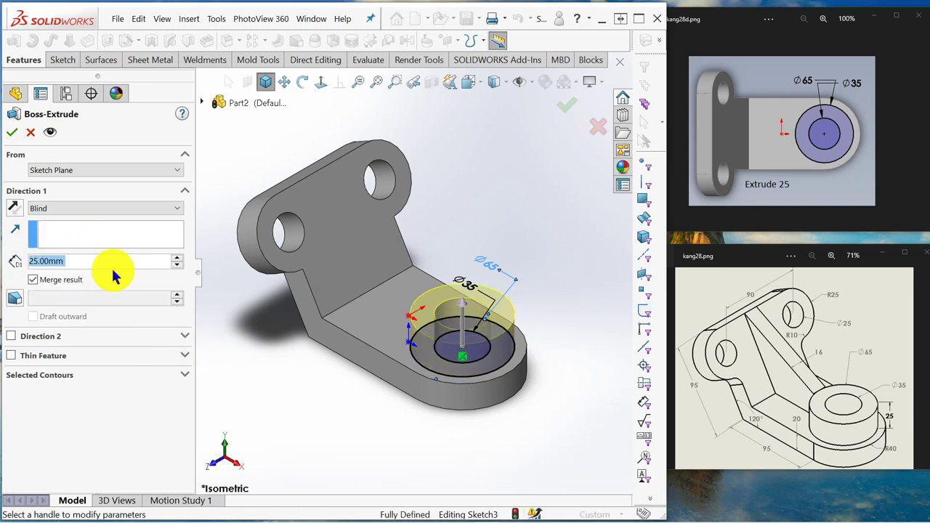
pyautogui.click(12, 132)
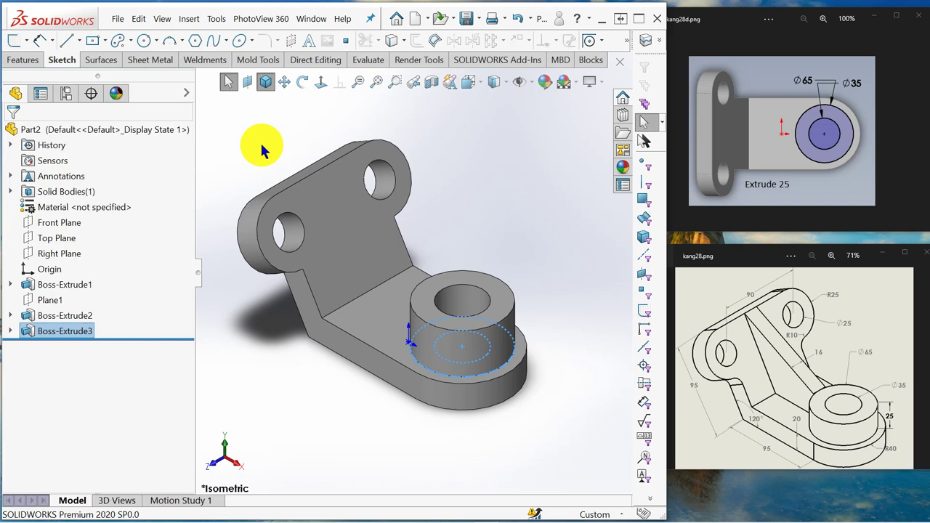
pyautogui.click(522, 171)
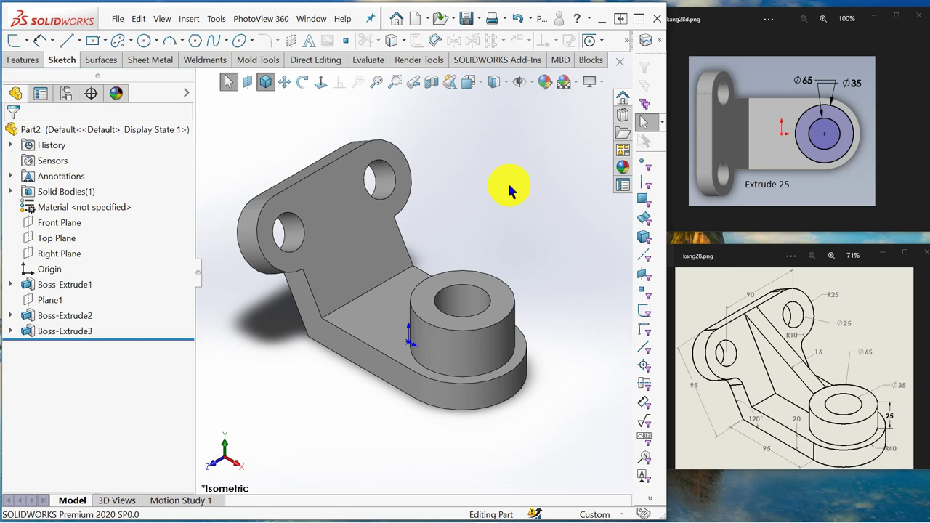
# Step: Advance the Photos viewer to kang28e.png showing the mid plane 16 rib sketch
pyautogui.click(908, 135)
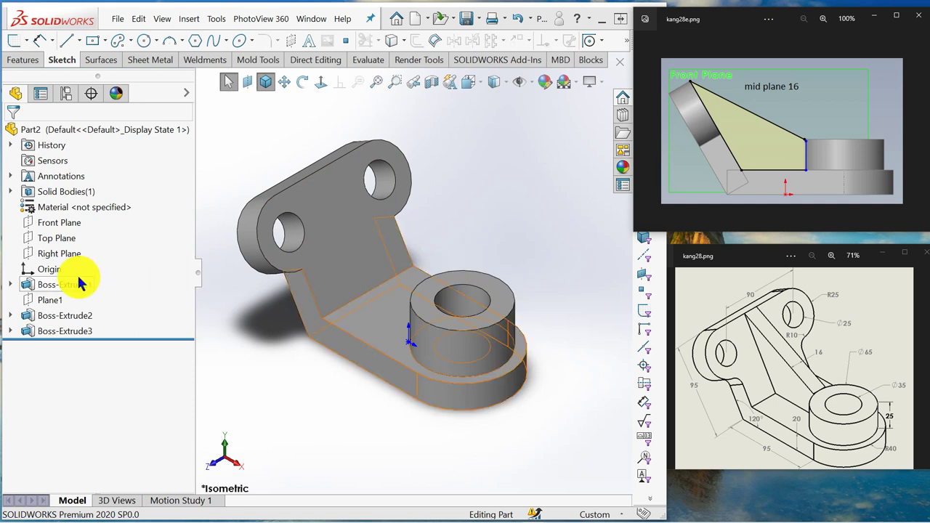
# Step: Create Sketch4 on the Front Plane with one line from the arm's top corner to the boss's top
pyautogui.click(59, 224)
pyautogui.click(69, 206)
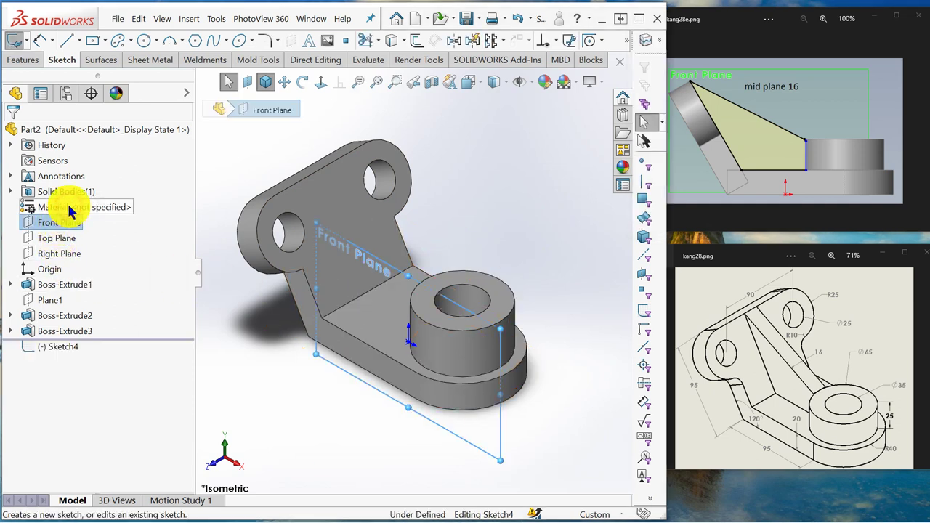
pyautogui.click(320, 82)
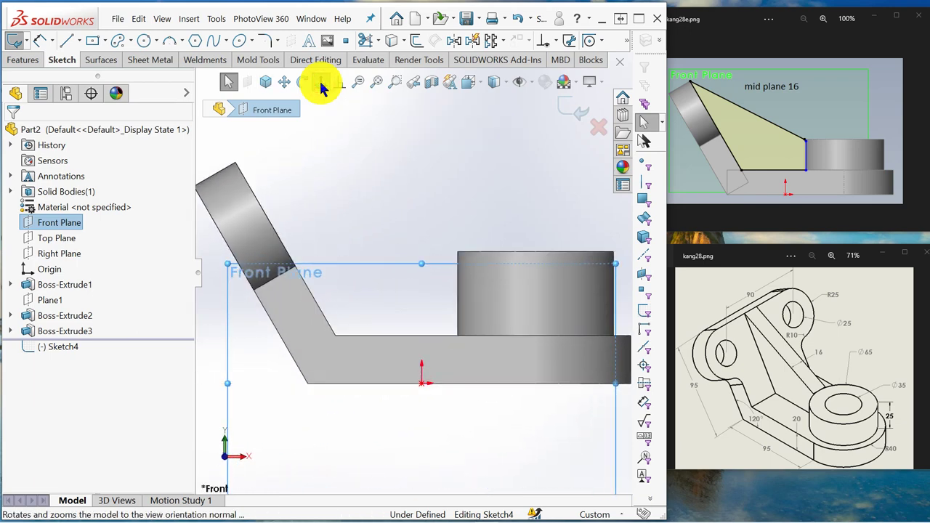
pyautogui.click(388, 159)
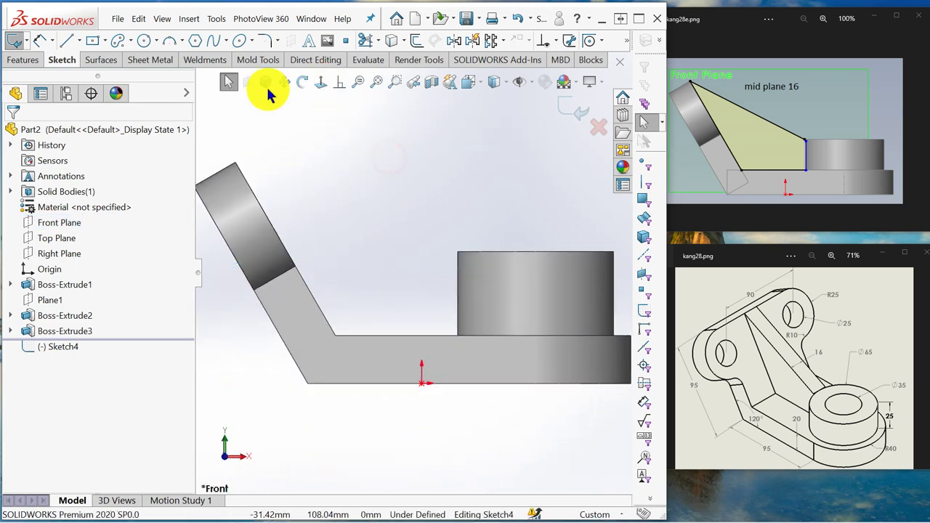
pyautogui.click(67, 42)
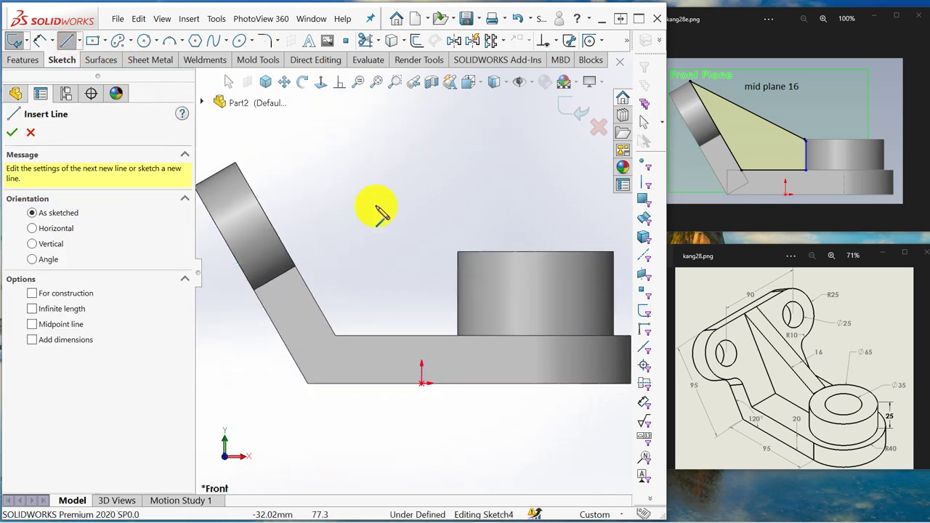
pyautogui.click(236, 164)
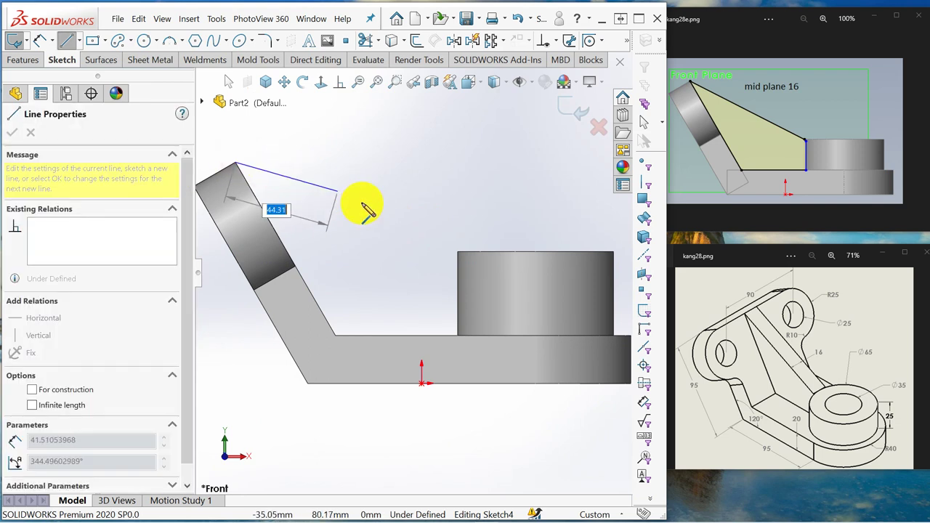
pyautogui.click(457, 252)
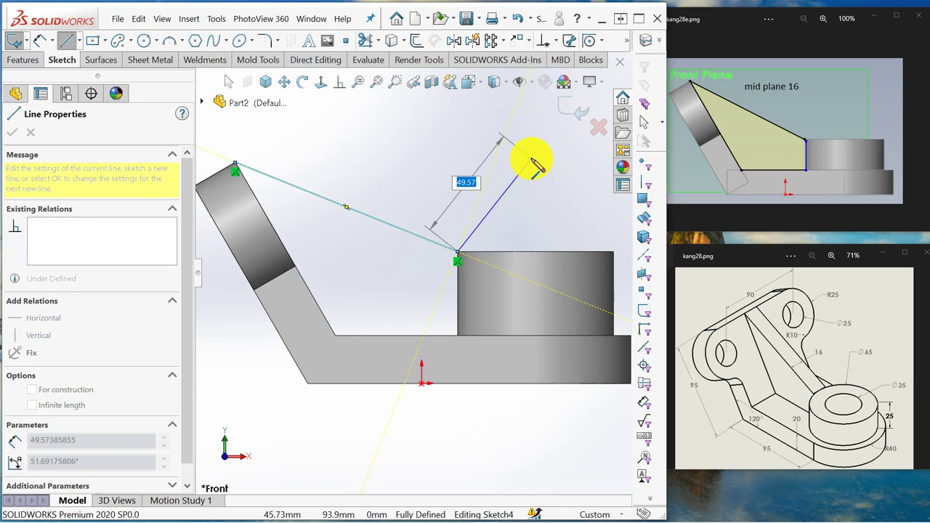
pyautogui.press('Escape')
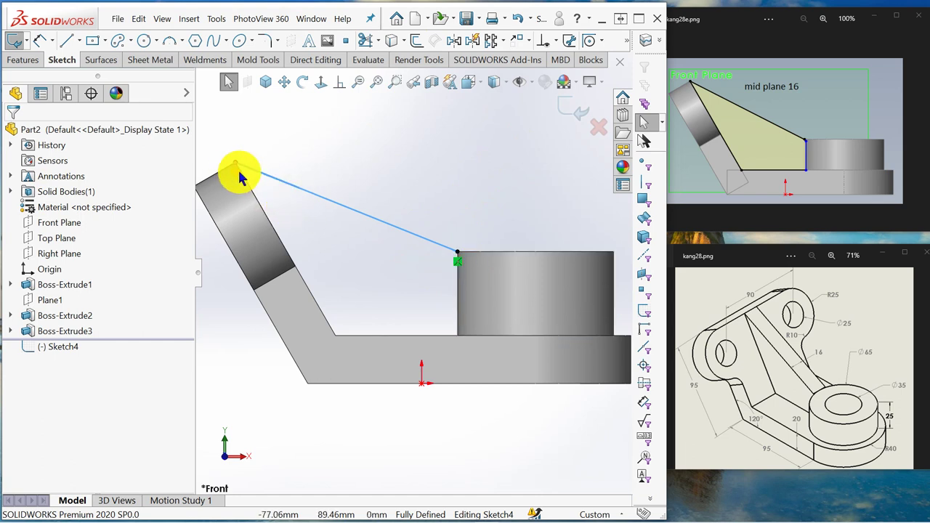
pyautogui.click(572, 114)
# Step: Start a Rib from Sketch4's line and set its thickness to 16 mm
pyautogui.click(265, 83)
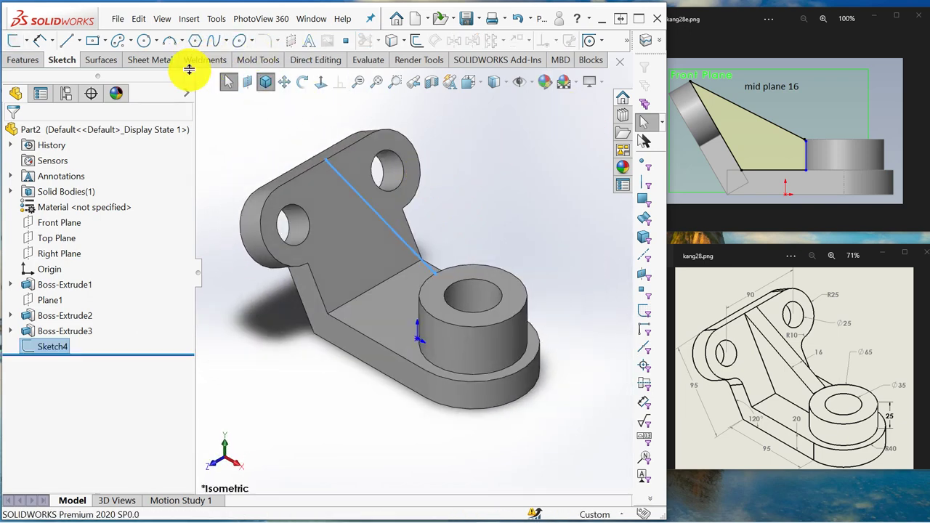
pyautogui.click(23, 61)
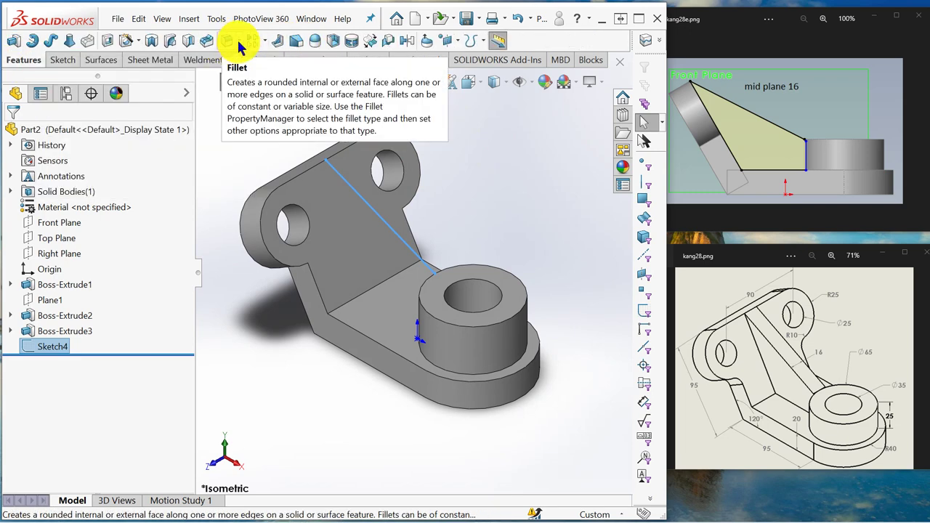
pyautogui.click(275, 41)
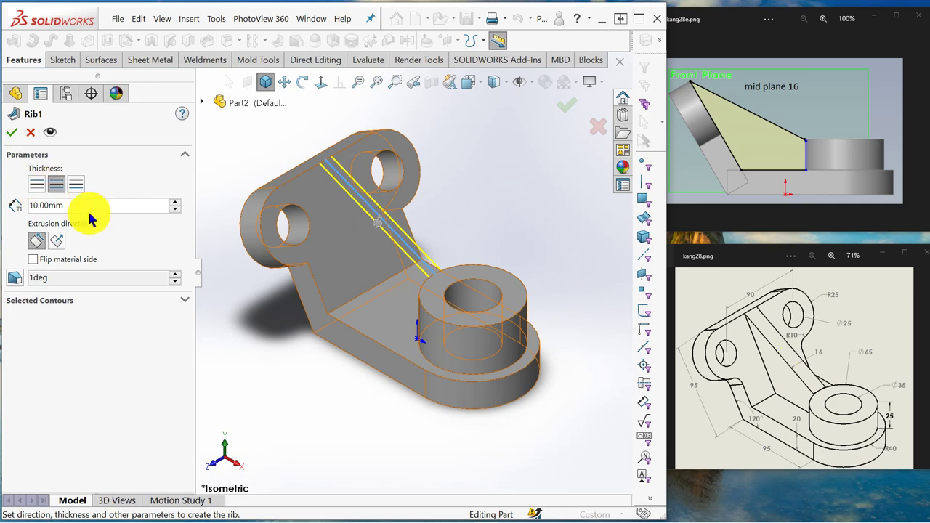
pyautogui.moveTo(77, 206); pyautogui.dragTo(18, 207)
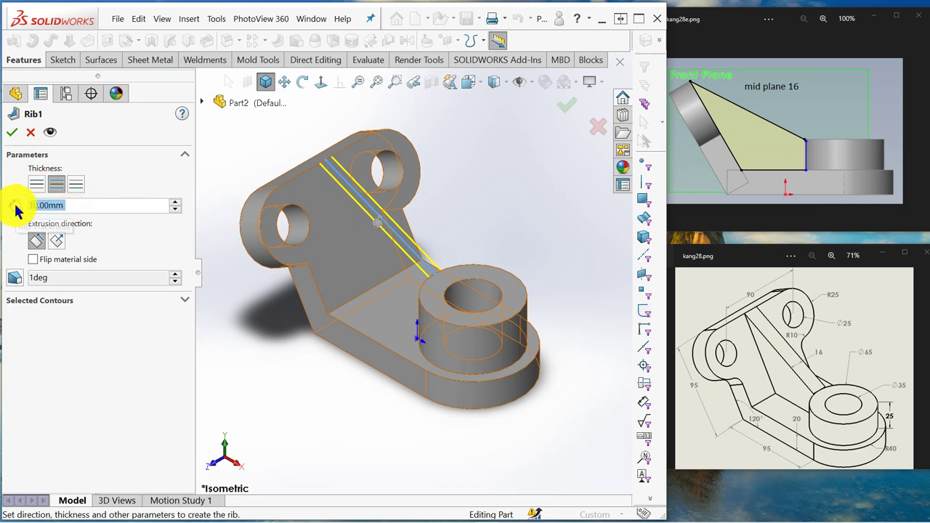
pyautogui.write('16')
pyautogui.press('Return')
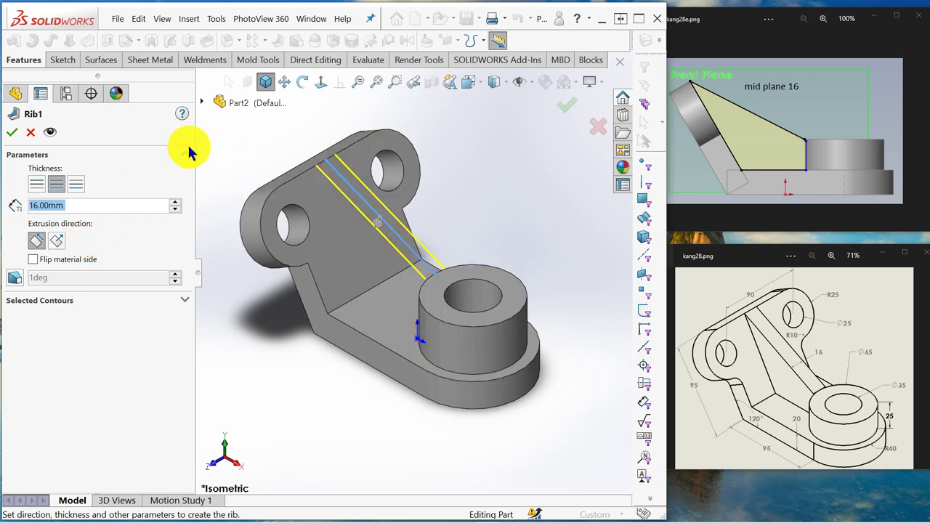
# Step: Finish Rib1 and display reference image kang28f.png showing the 10 mm fillets
pyautogui.click(12, 138)
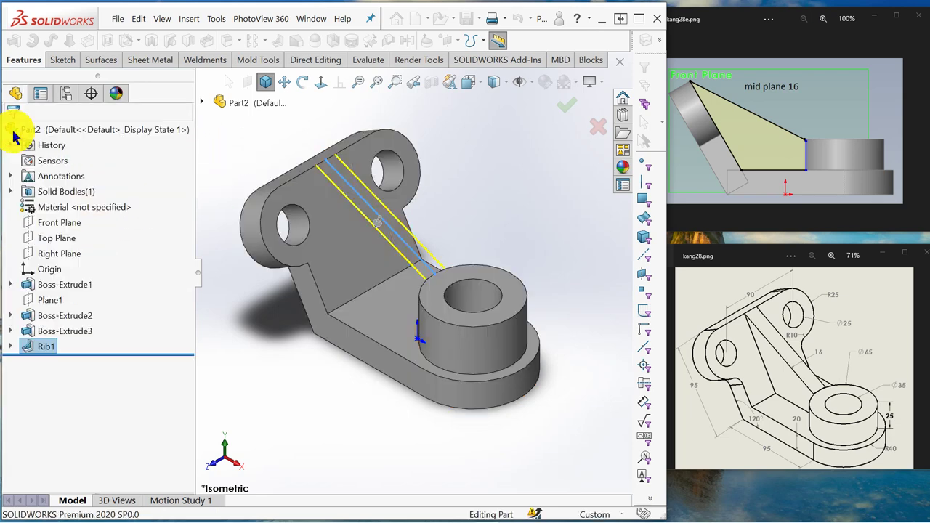
pyautogui.moveTo(400, 347); pyautogui.dragTo(414, 378, button='middle')
pyautogui.click(915, 132)
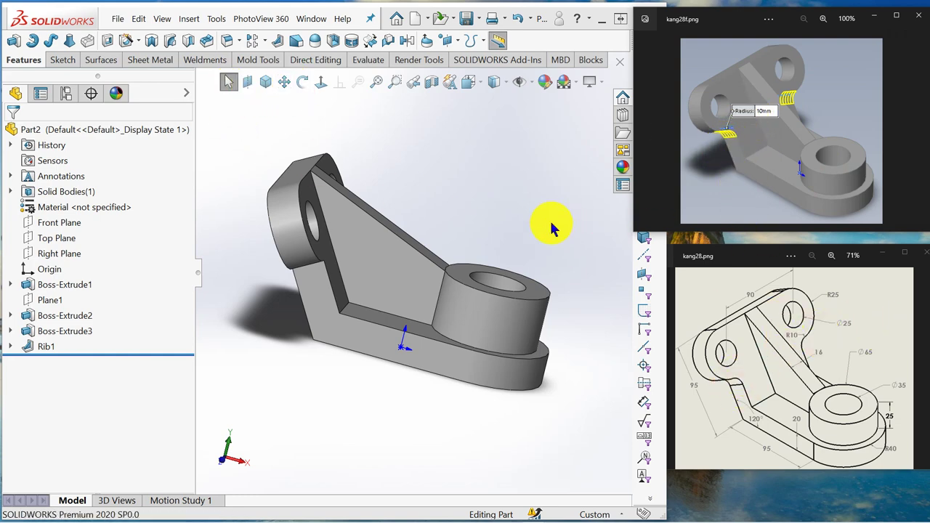
pyautogui.moveTo(501, 174); pyautogui.dragTo(482, 182, button='middle')
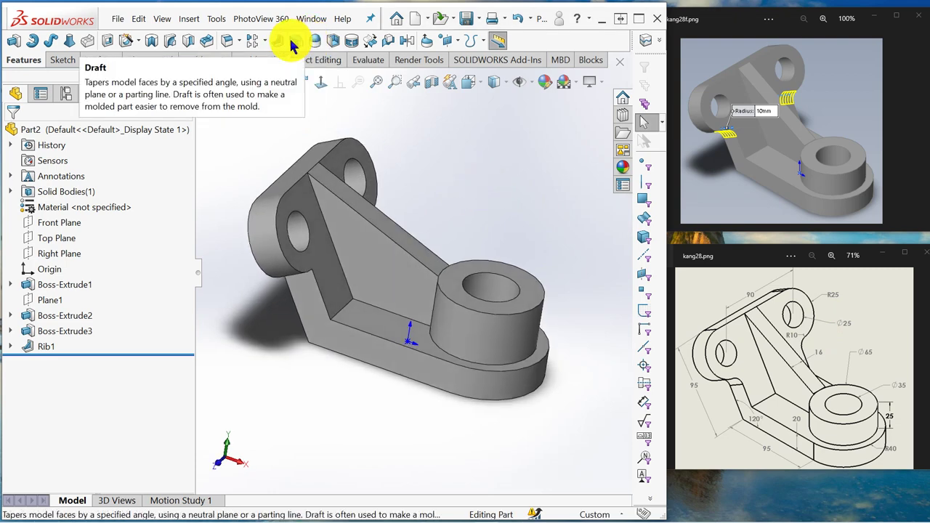
# Step: Add Fillet1 with a 10 mm radius on both rib junction edges, then return to isometric view
pyautogui.click(227, 42)
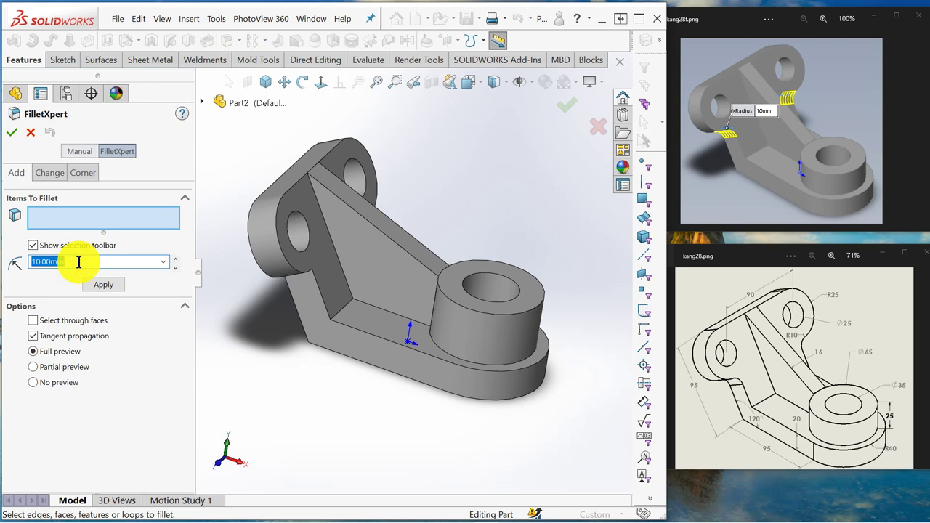
pyautogui.moveTo(266, 308); pyautogui.dragTo(260, 234, button='middle')
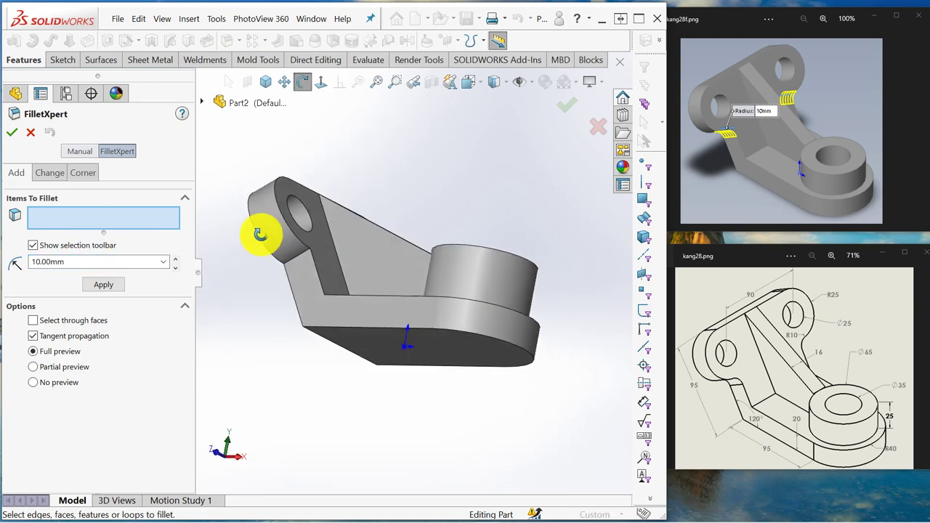
pyautogui.click(296, 265)
pyautogui.moveTo(404, 177); pyautogui.dragTo(298, 182, button='middle')
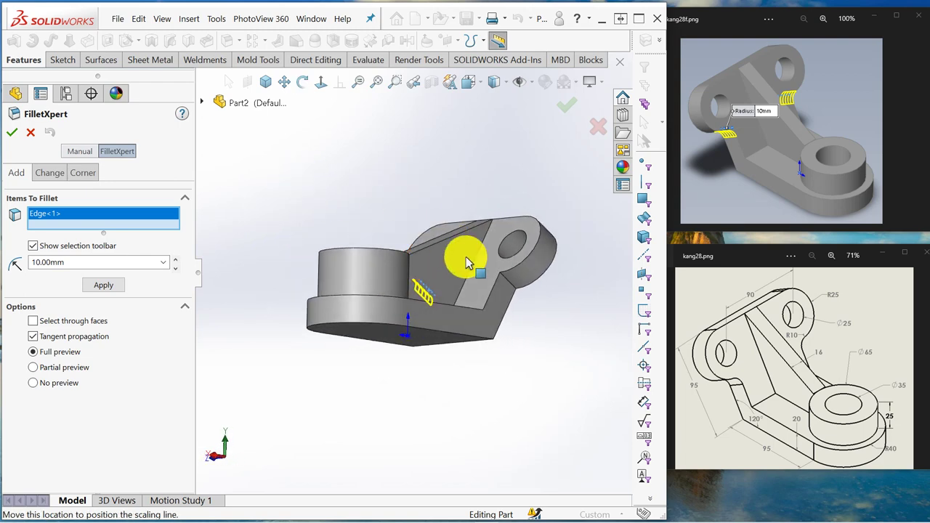
pyautogui.click(507, 283)
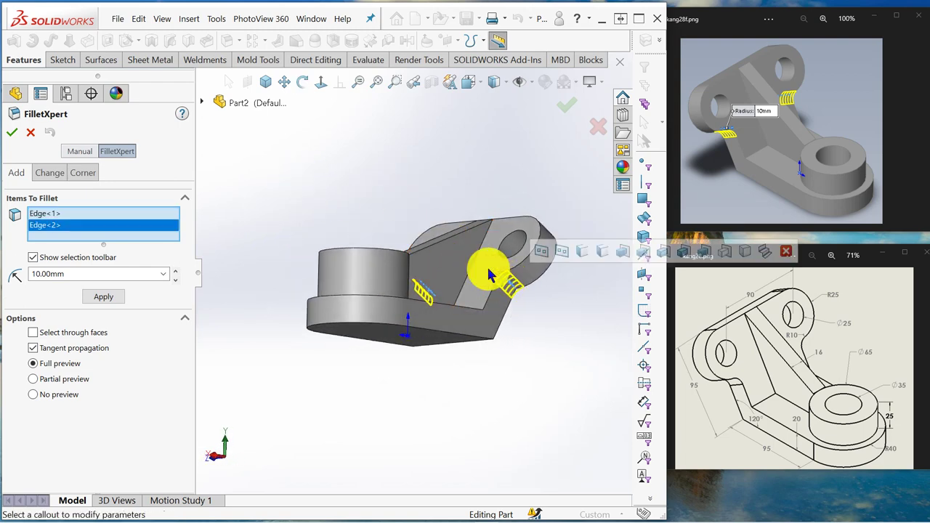
pyautogui.click(18, 134)
pyautogui.click(267, 85)
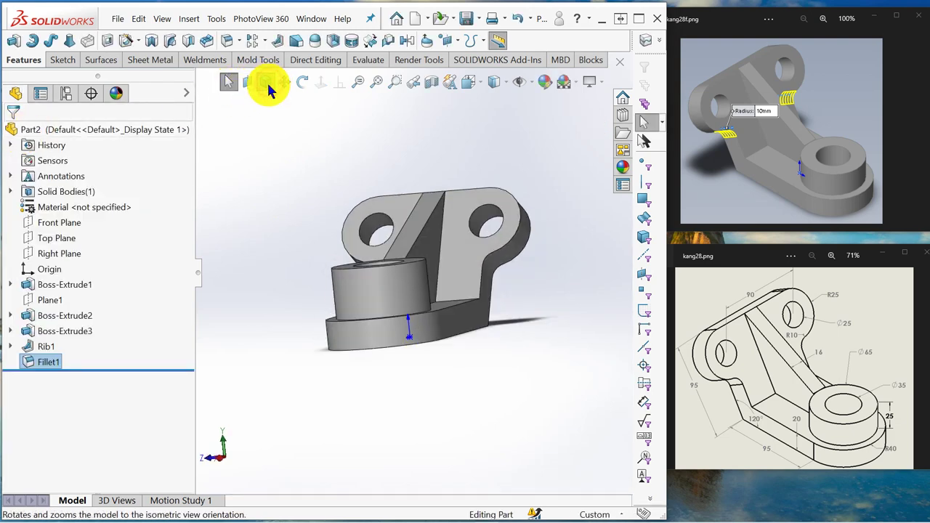